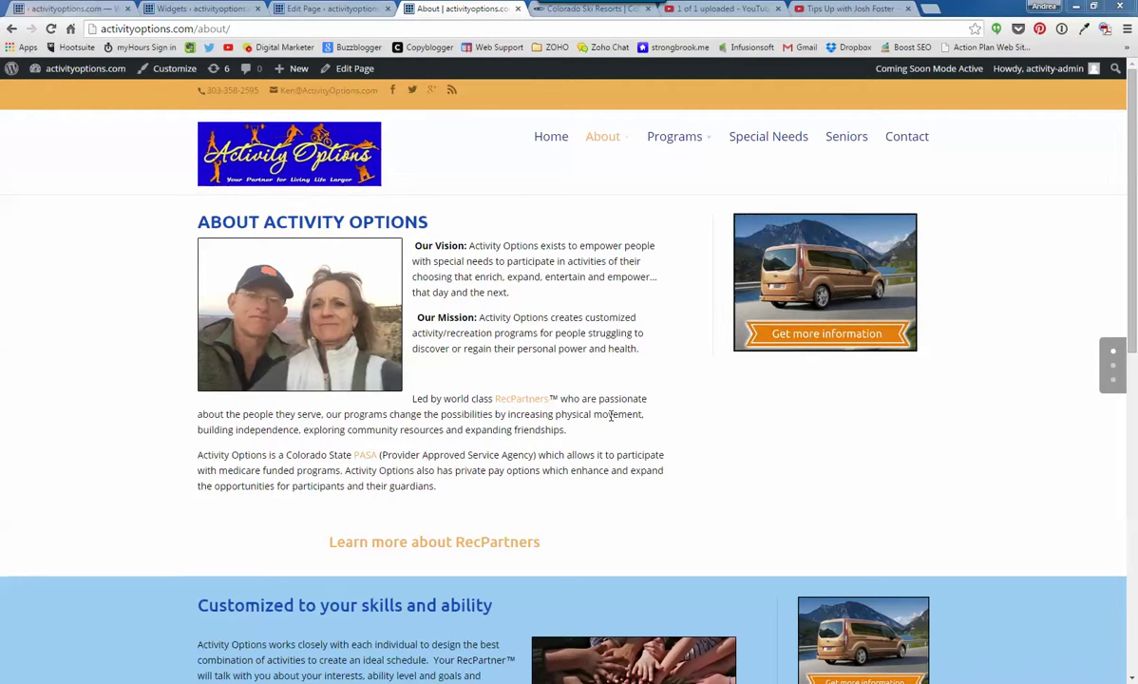
- Bring up the About page's Page Builder editor and view its Text and Sidebar sections
scroll(591, 433, "down", 3)
scroll(591, 433, "up", 3)
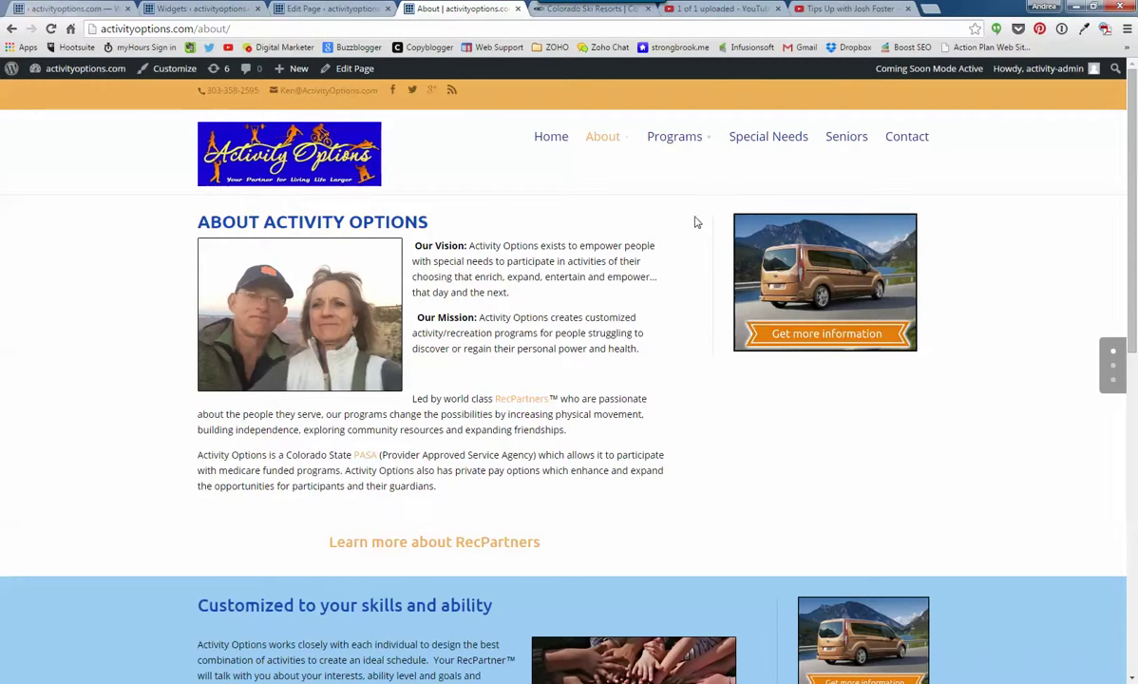
left_click(301, 10)
scroll(223, 123, "up", 3)
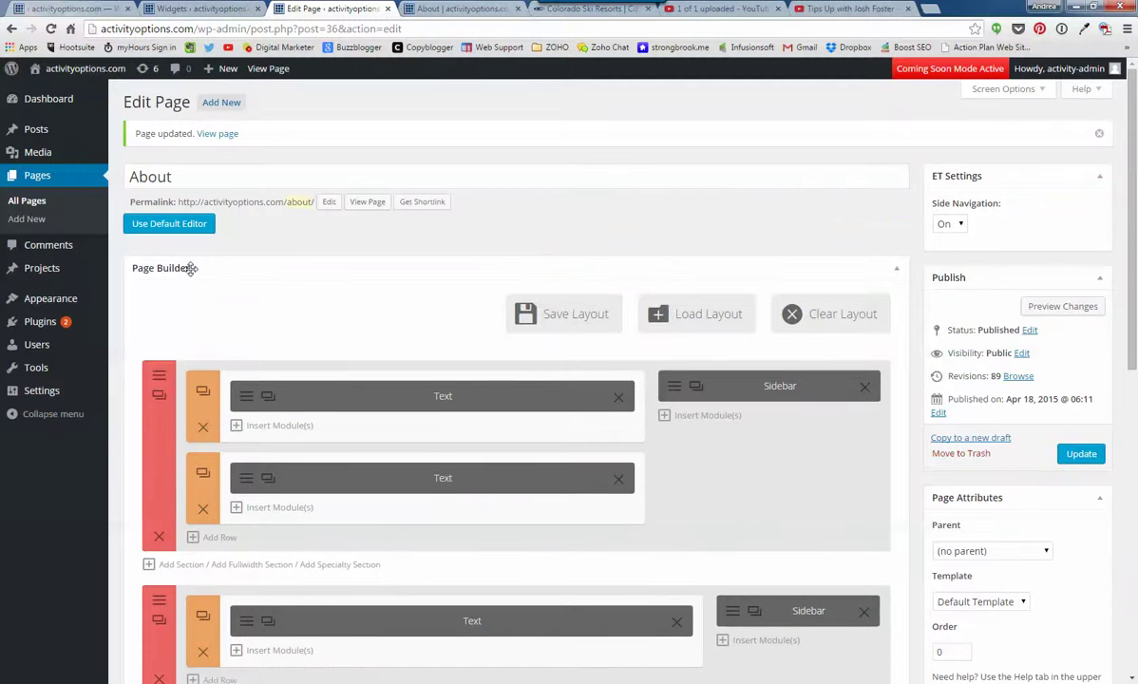
scroll(170, 328, "down", 1)
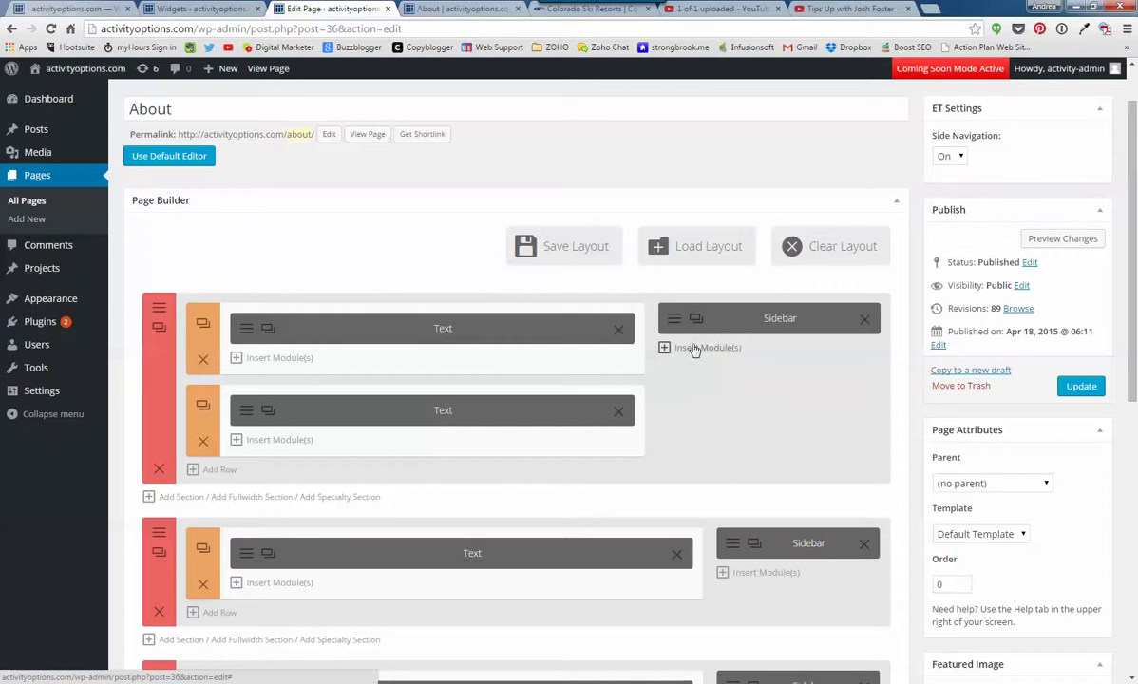
- Copy the Sidebar van Image widget's contact Link URL, then delete that widget
left_click(52, 9)
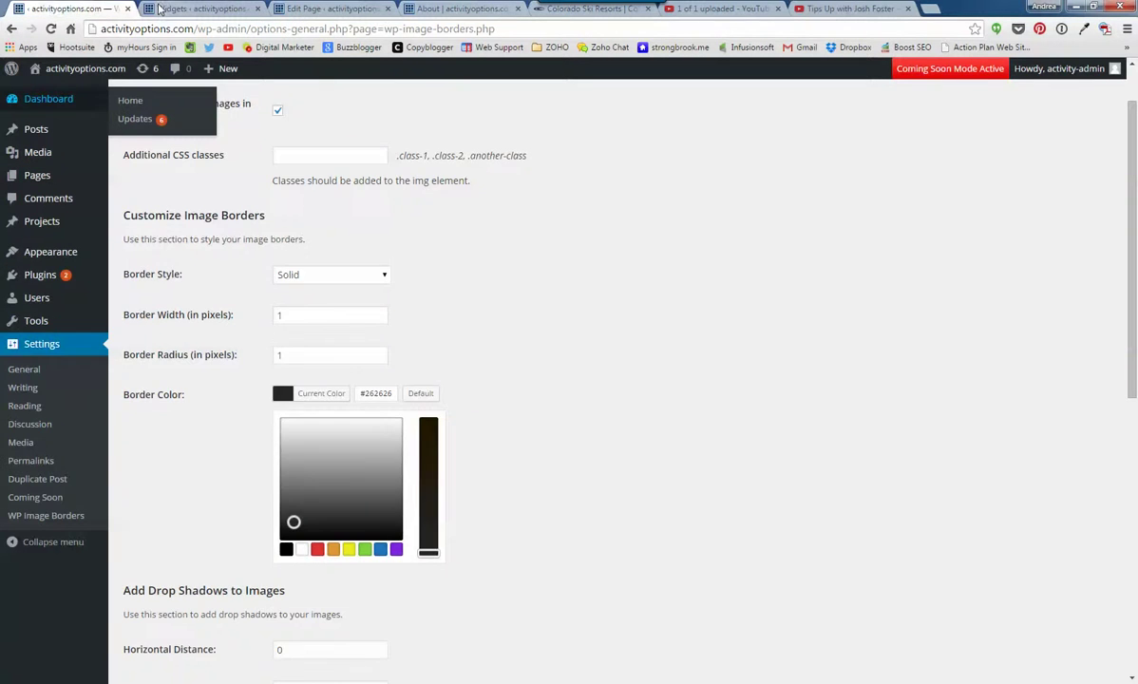
left_click(152, 8)
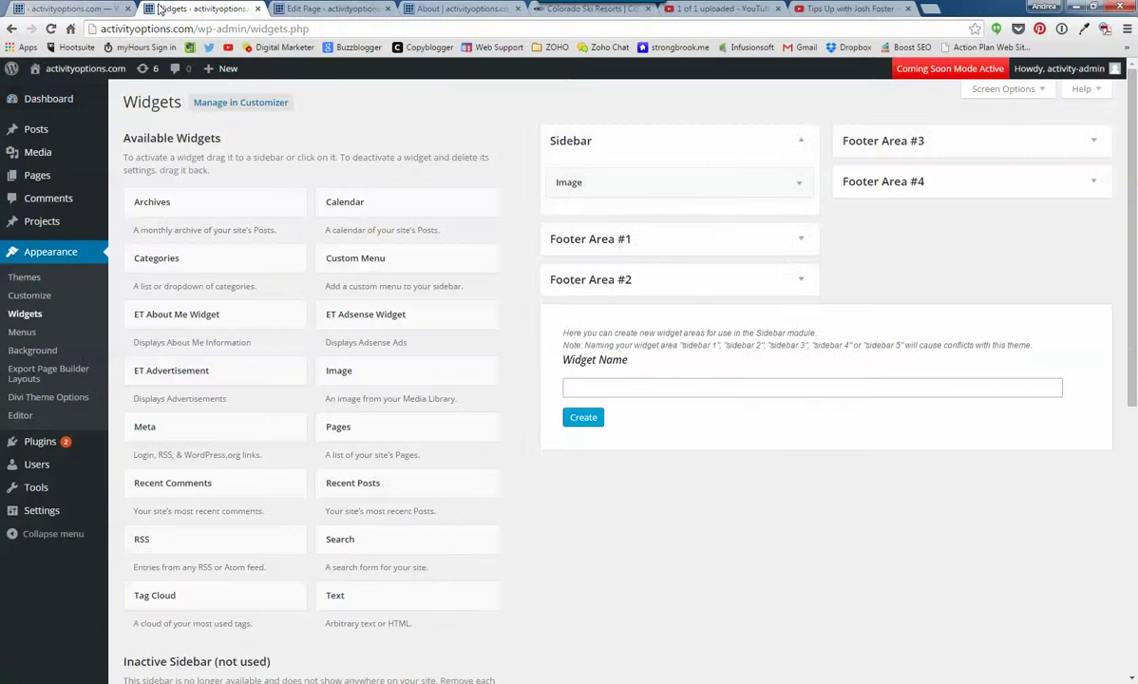
left_click(799, 185)
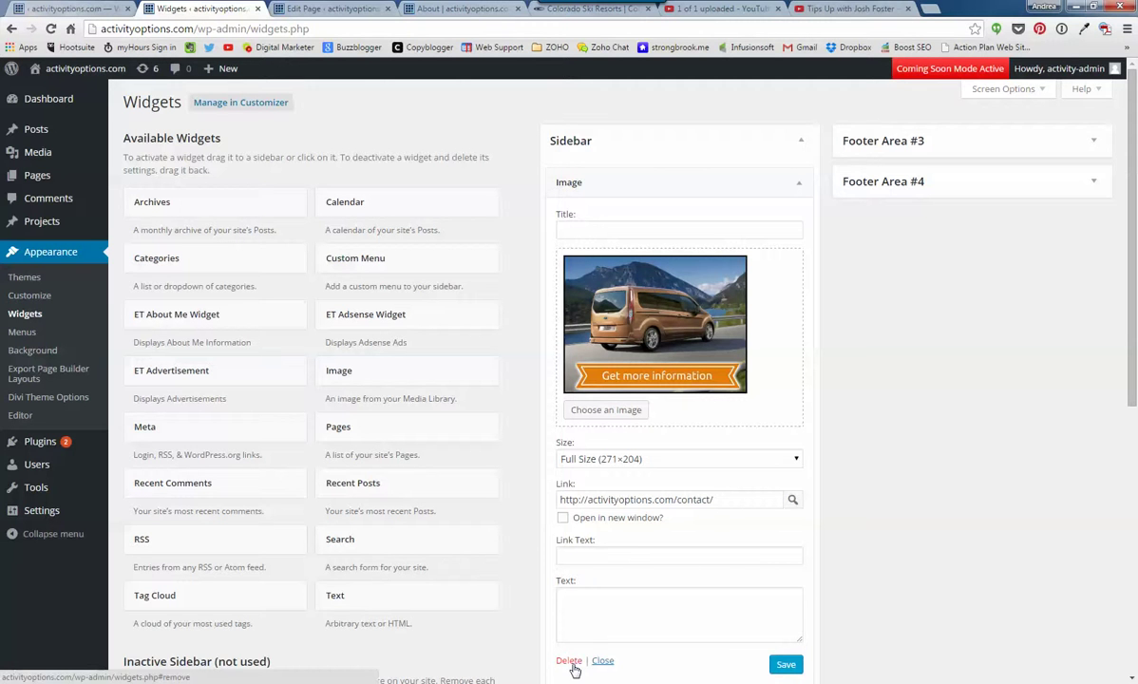
left_click_drag(716, 506, 563, 501)
right_click(582, 496)
left_click(647, 287)
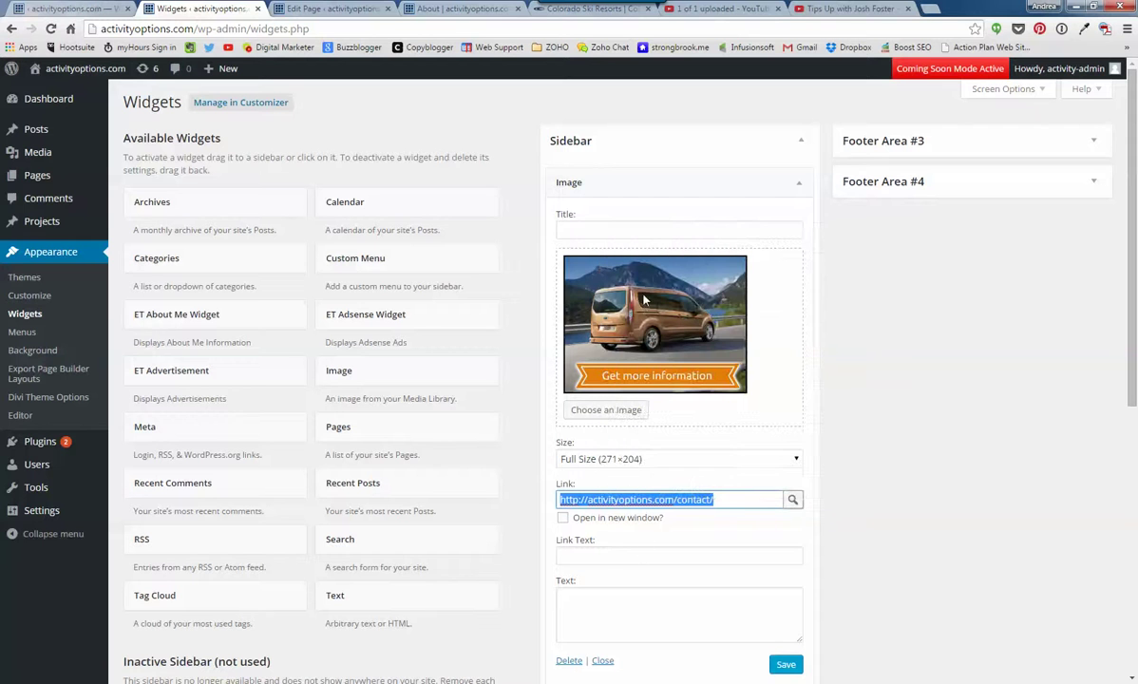
left_click(570, 661)
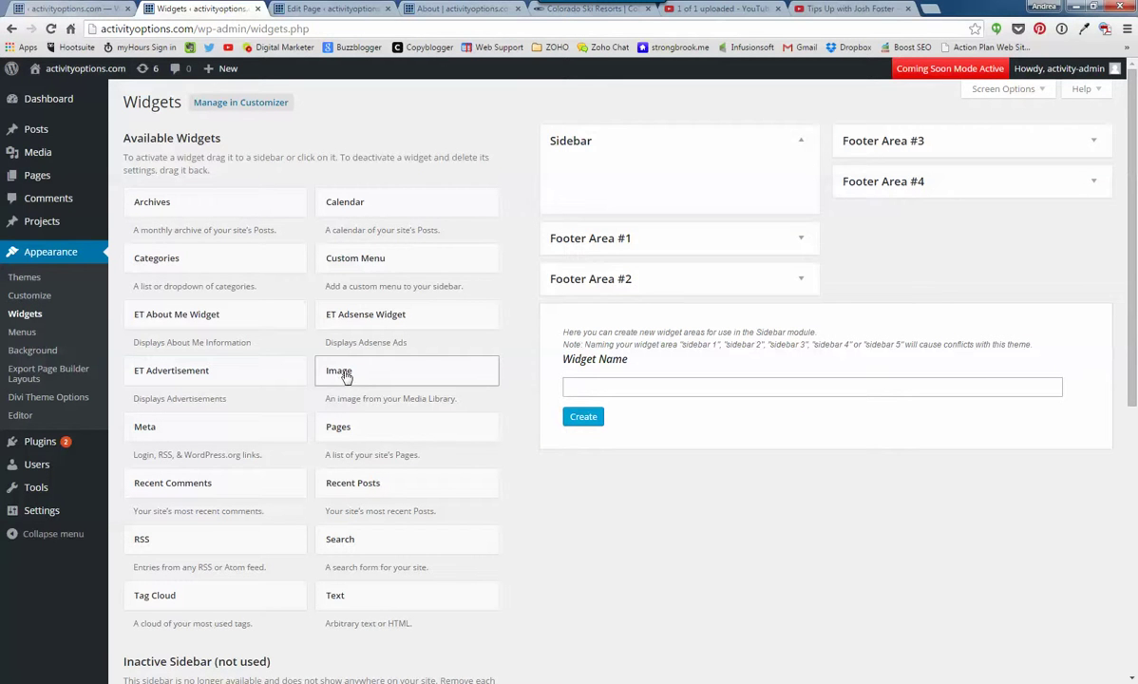
- Drop an Image widget into the Sidebar set to the van 'Get more information' picture
left_click_drag(343, 375, 599, 172)
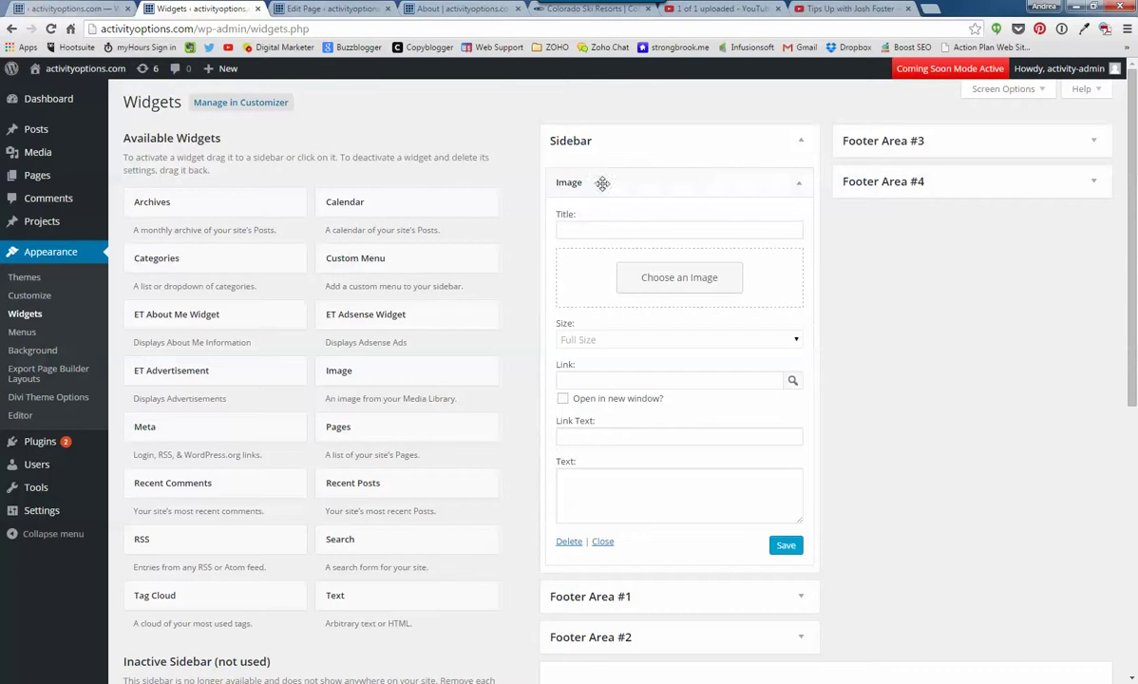
left_click(679, 277)
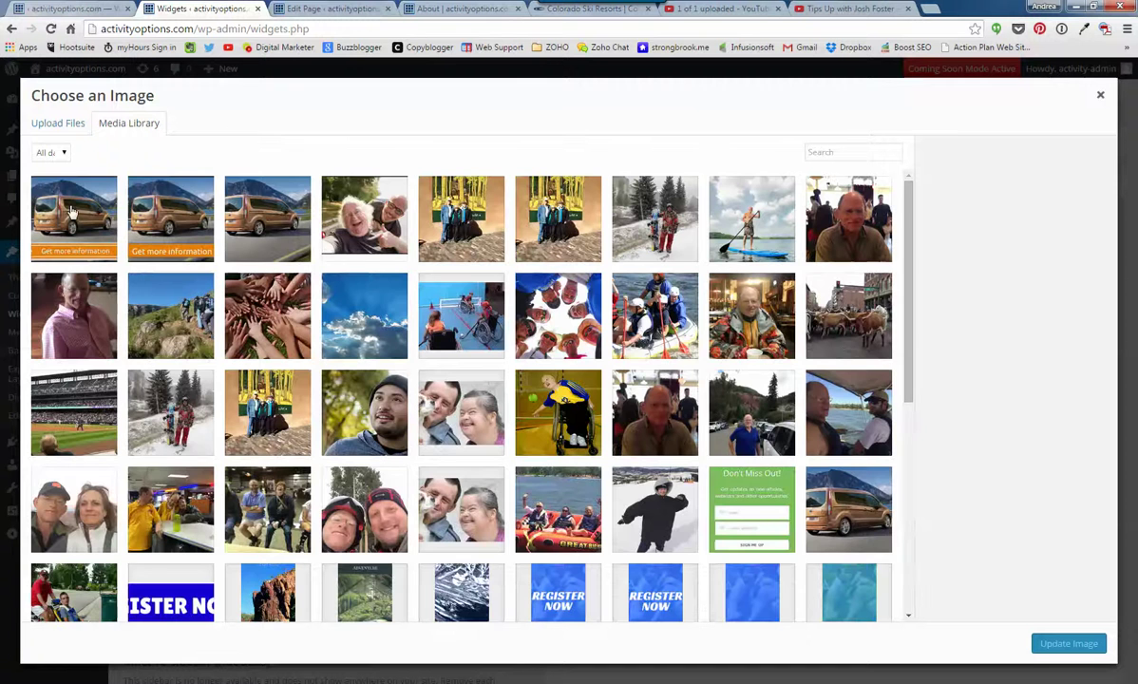
left_click(67, 218)
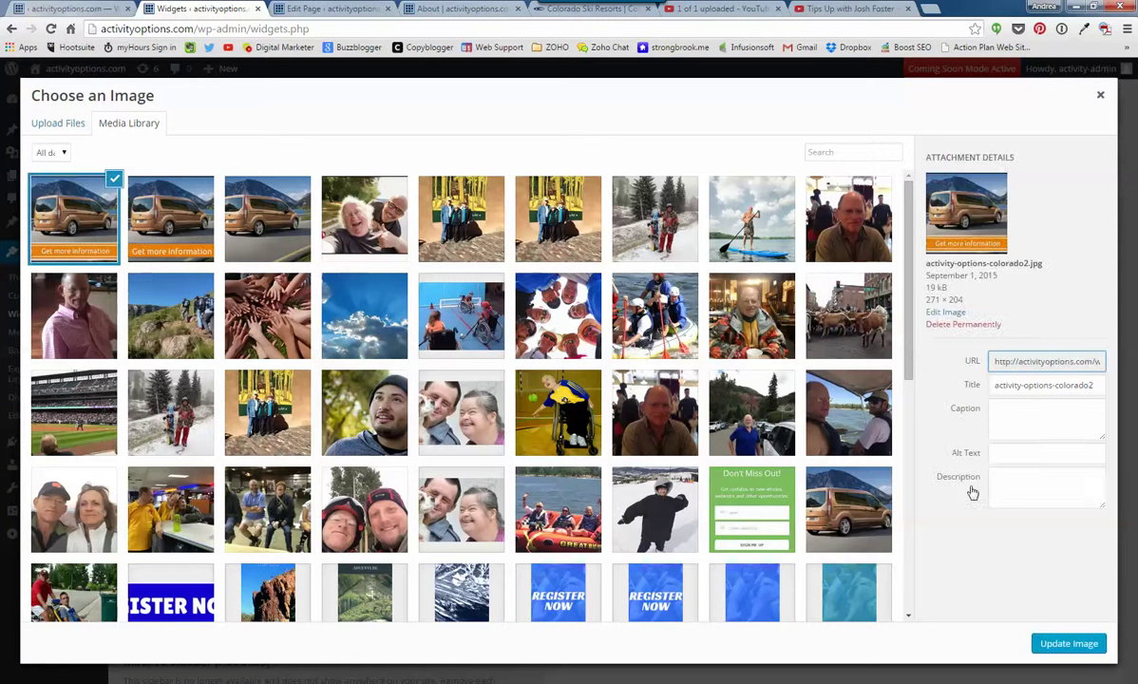
left_click(1066, 643)
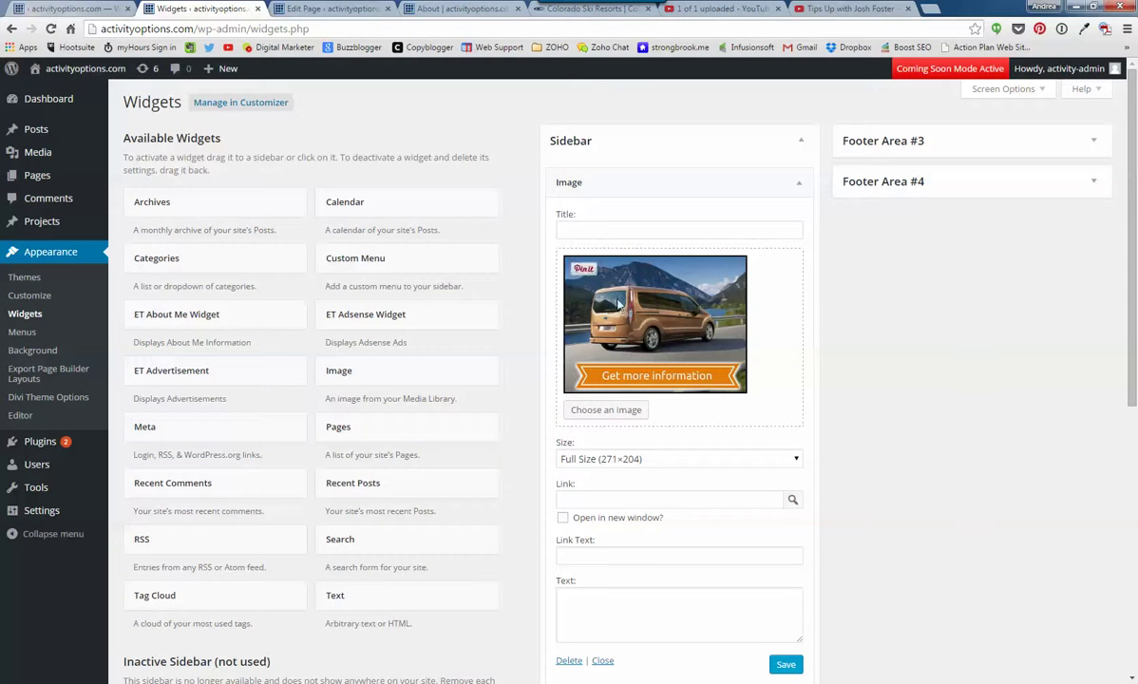
left_click(580, 500)
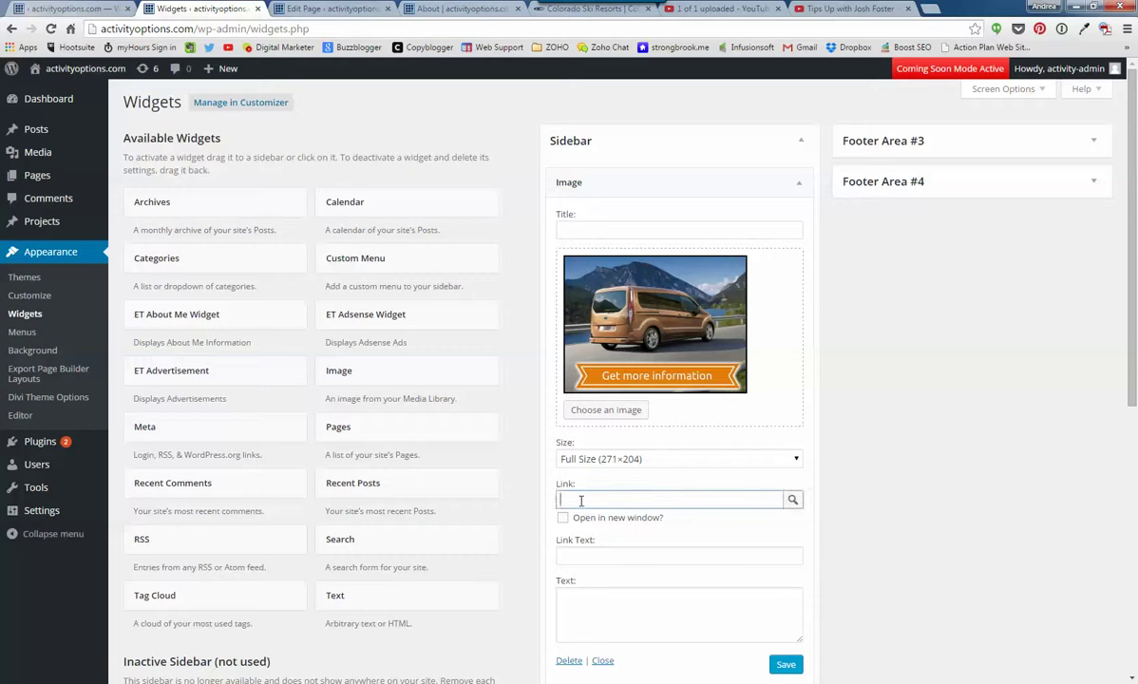
- Paste the contact URL into the widget's Link field and set Link Text to 'LINK TEXT'
key("ctrl+v")
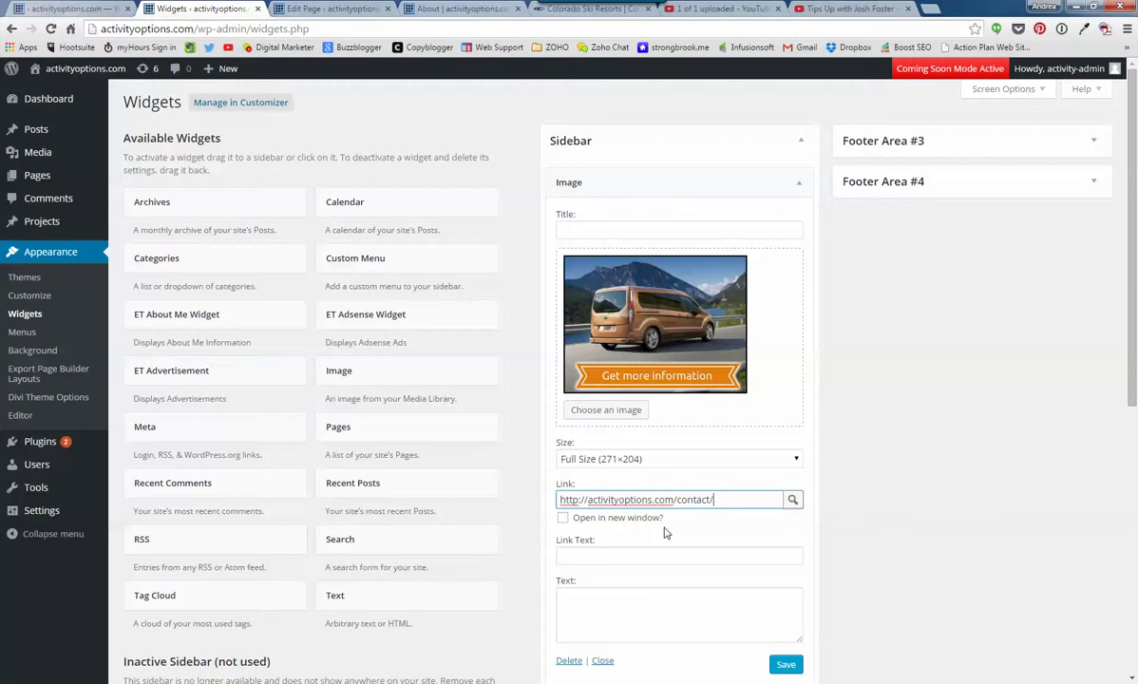
left_click(581, 560)
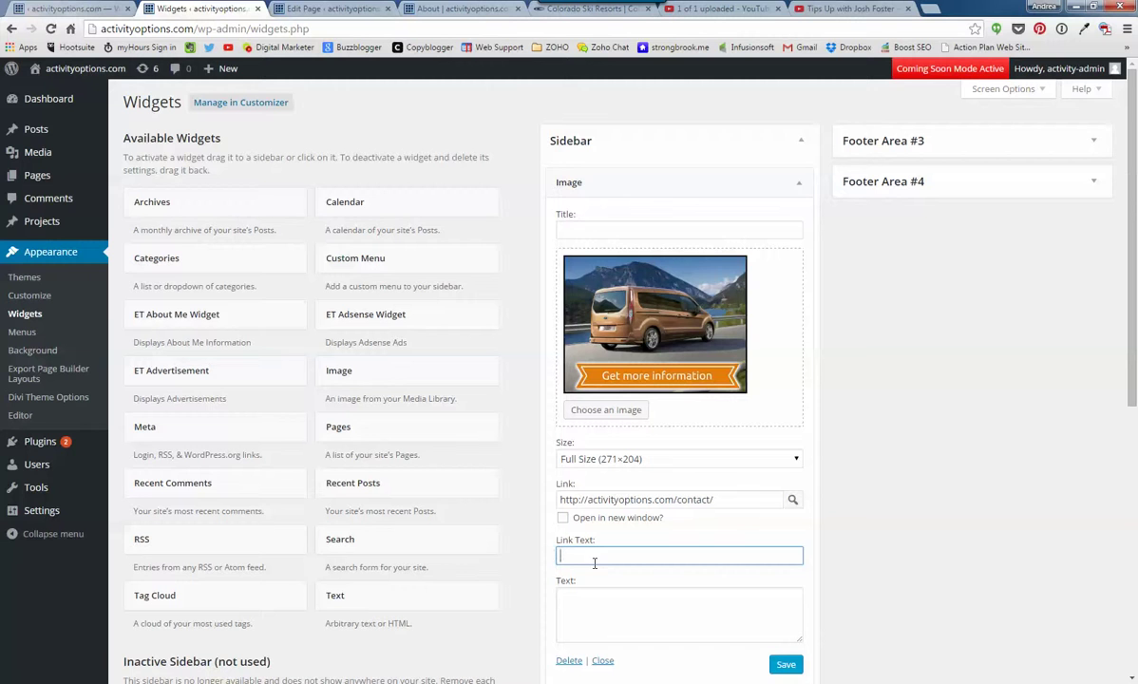
type("lINK")
key("BackSpace")
key("BackSpace")
key("BackSpace")
type("in")
key("BackSpace")
key("BackSpace")
key("BackSpace")
type("LINK TEXT")
- Add body text 'large text area' and title 'Title', save, and reload the About page
left_click(611, 618)
type("large text")
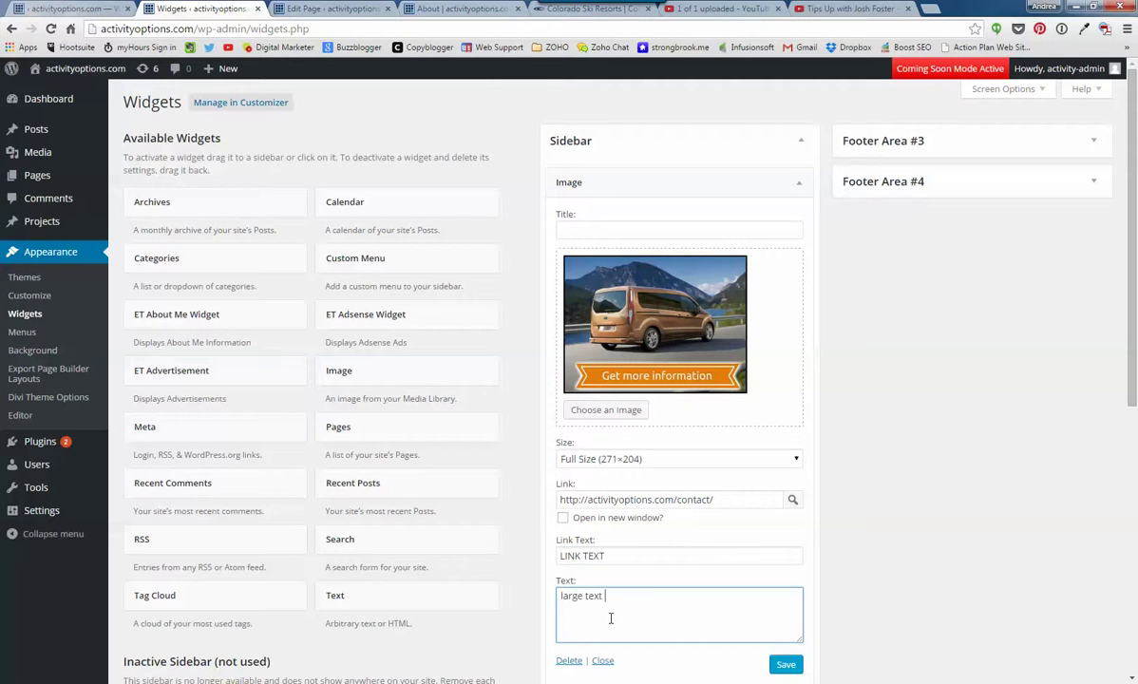
type(" area")
left_click(579, 231)
type("Title")
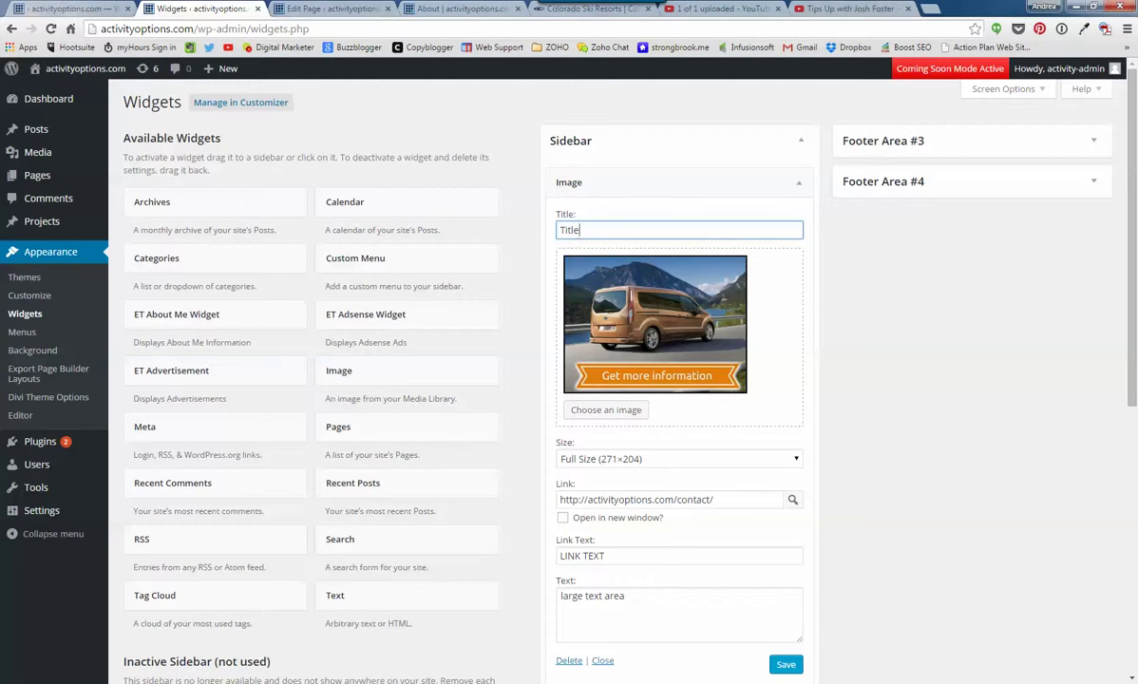
left_click(785, 666)
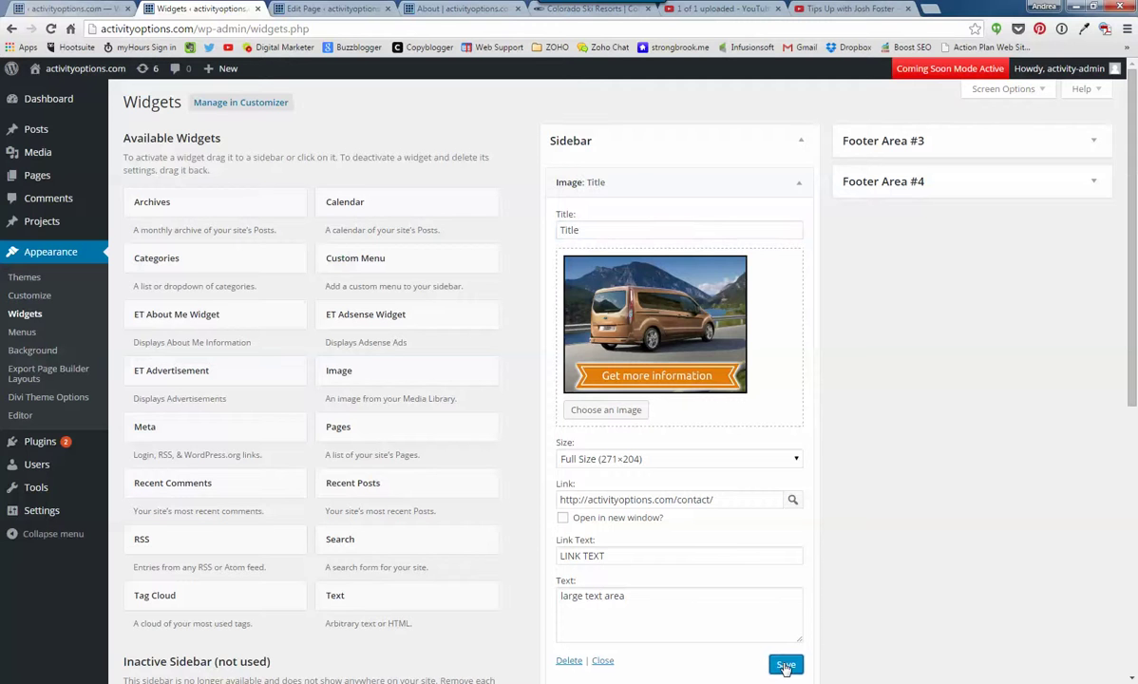
left_click(448, 7)
left_click(50, 29)
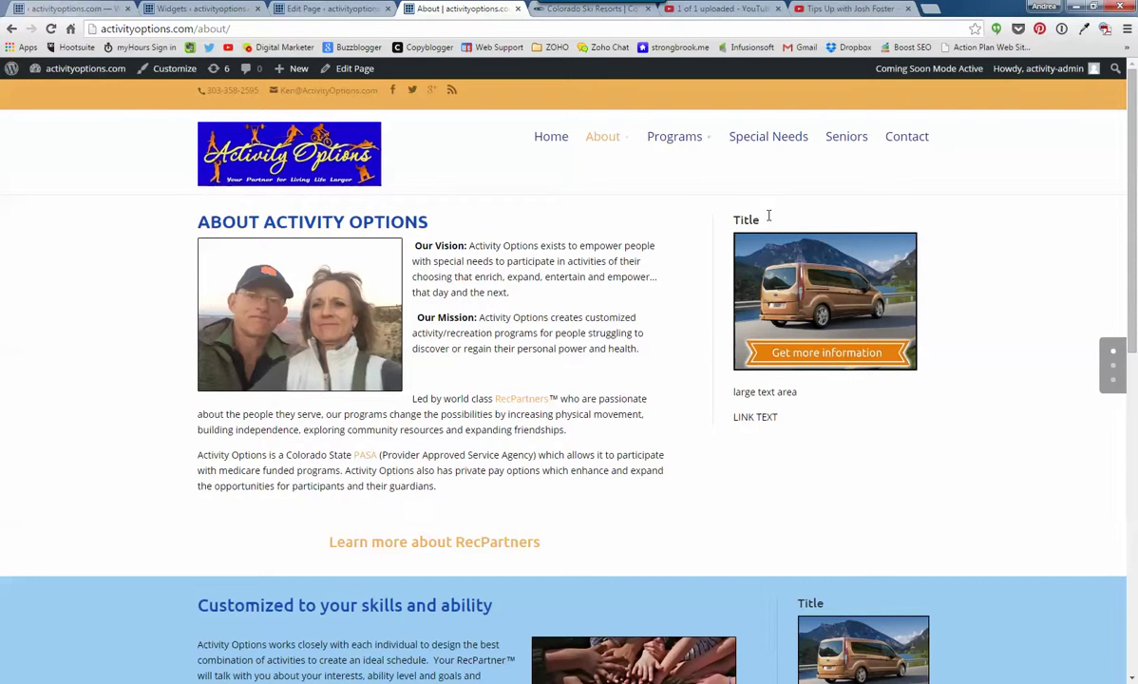
- Highlight the sidebar's 'Title' heading and 'large text area' line on the About page
left_click_drag(768, 218, 726, 219)
left_click_drag(794, 391, 729, 394)
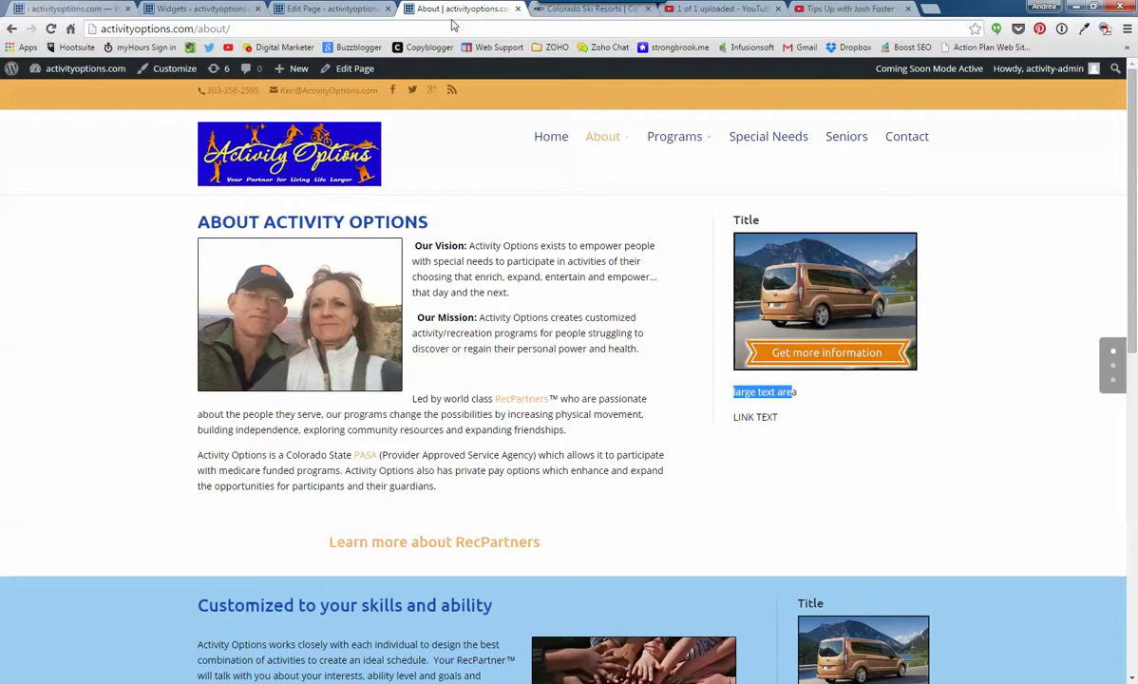
- Delete the Image widget's Title, LINK TEXT and 'large text area' entries and save it
left_click(81, 12)
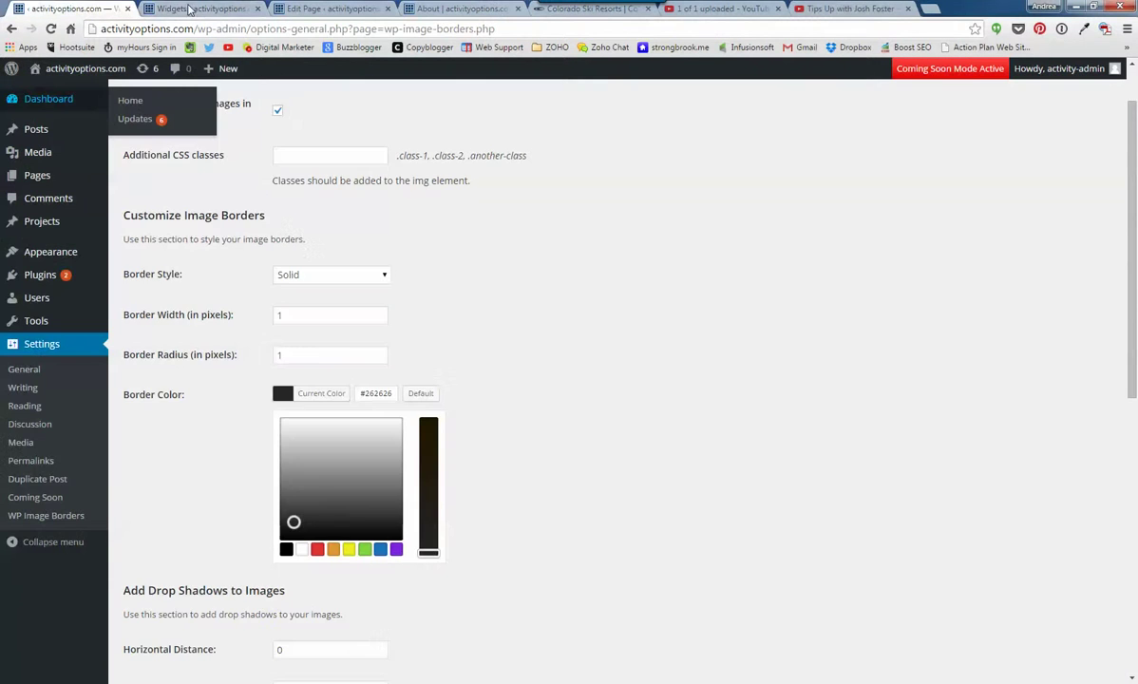
left_click(170, 11)
double_click(571, 230)
key("BackSpace")
left_click_drag(652, 558, 490, 551)
key("BackSpace")
left_click_drag(643, 604, 428, 604)
key("BackSpace")
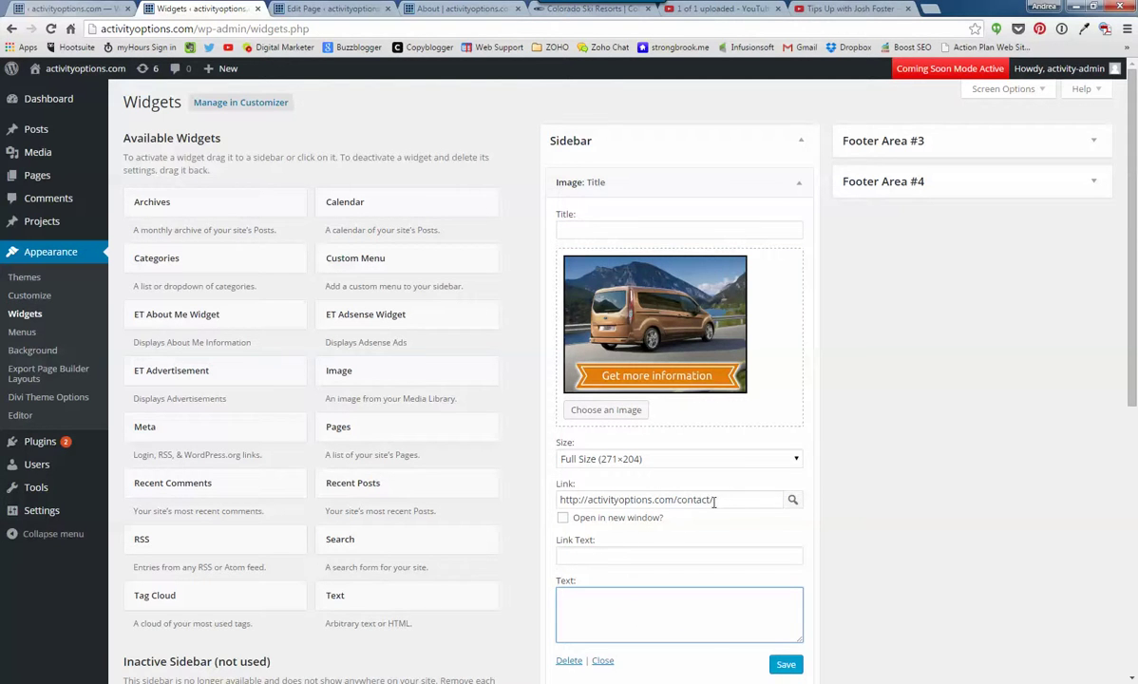
left_click(785, 666)
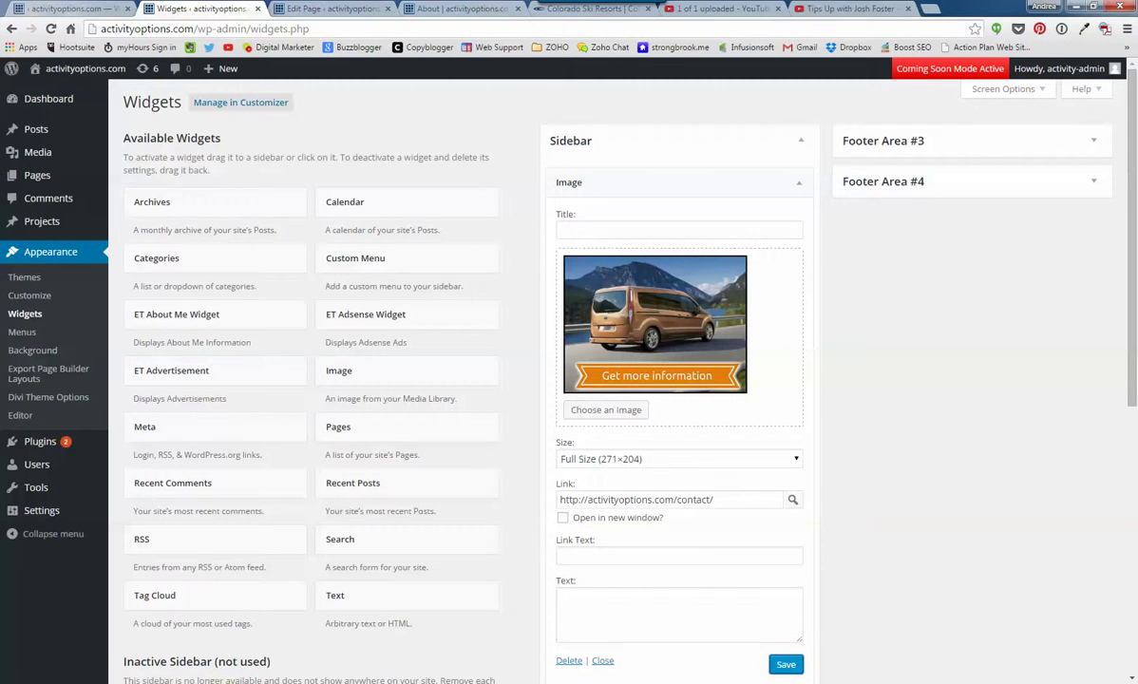
- Collapse the Image widget and place a Text widget in the Sidebar above it
left_click(603, 661)
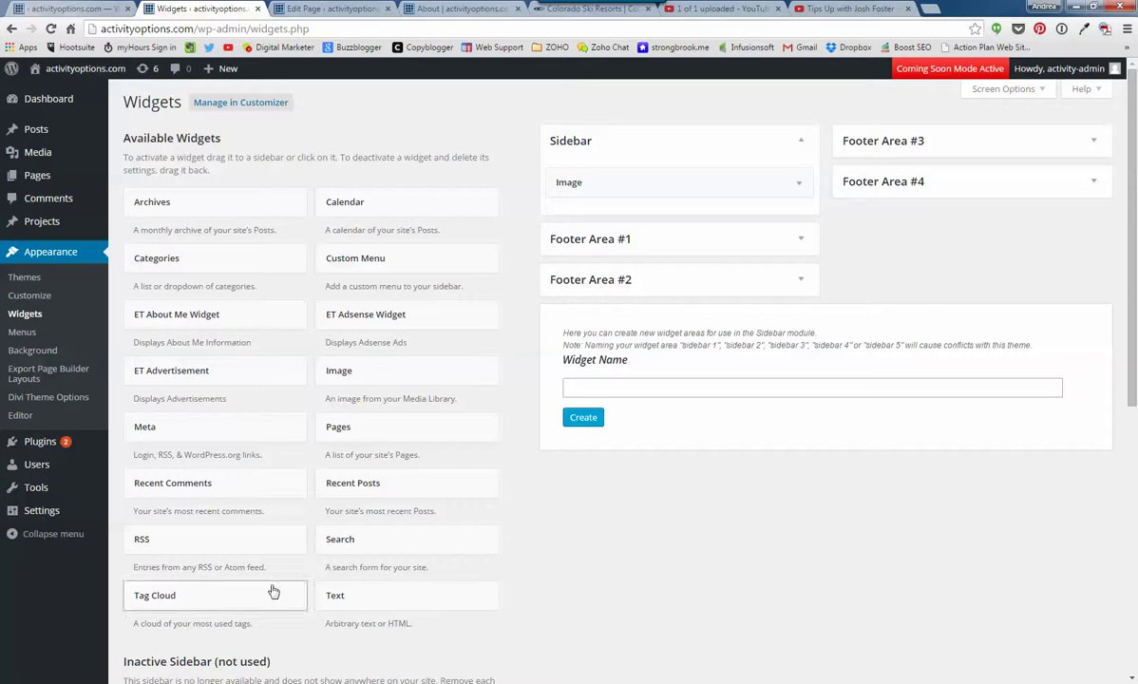
left_click_drag(336, 597, 603, 184)
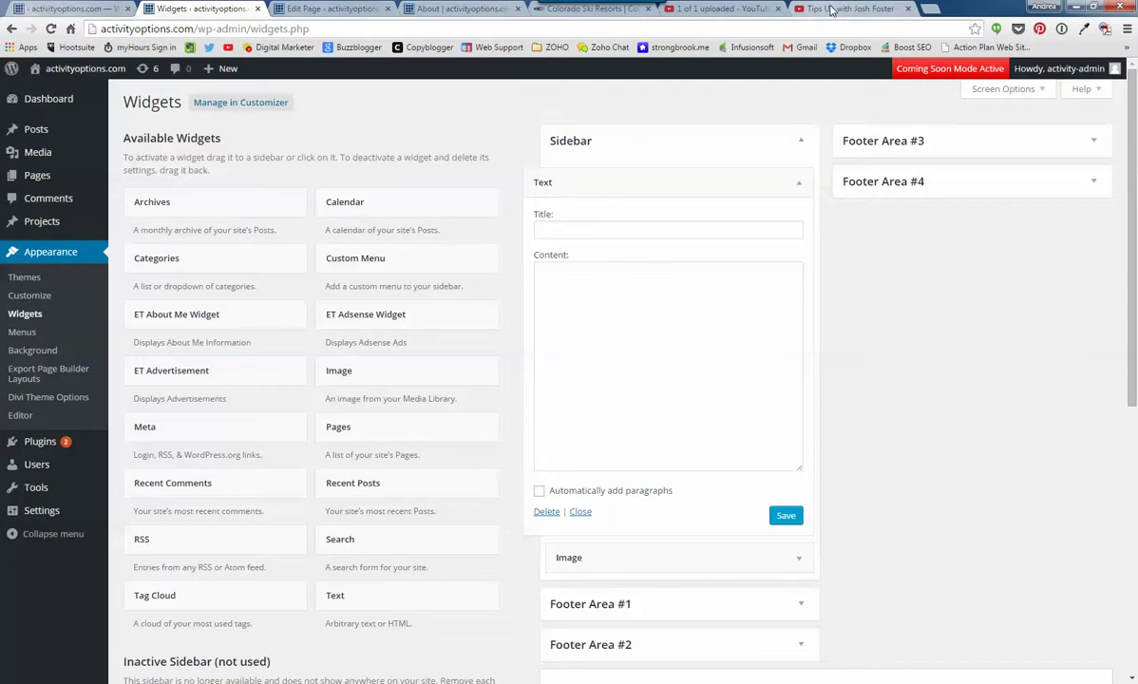
left_click(814, 8)
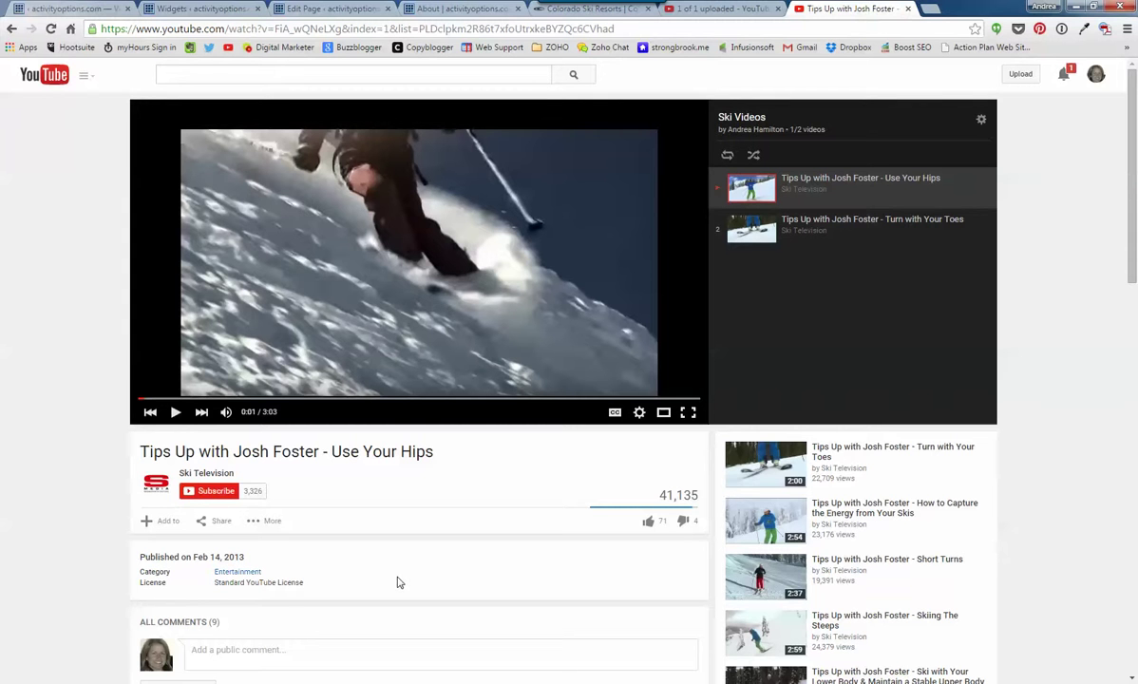
- Show the video's embed code without the playlist and set a custom width of 300
left_click(212, 527)
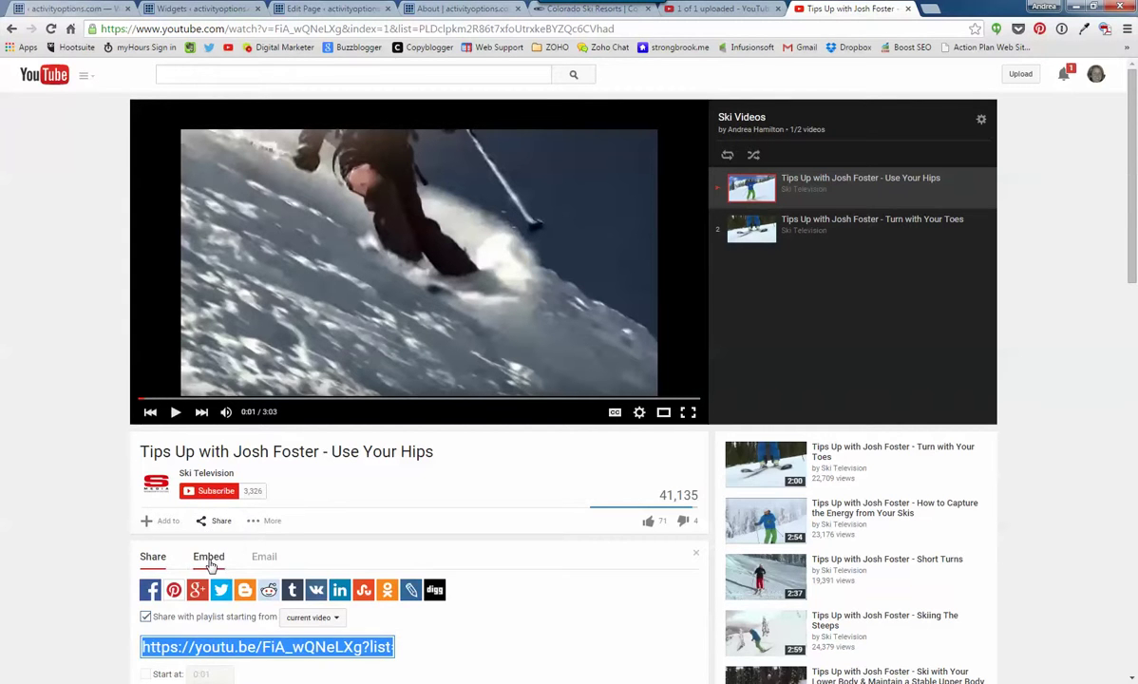
left_click(209, 563)
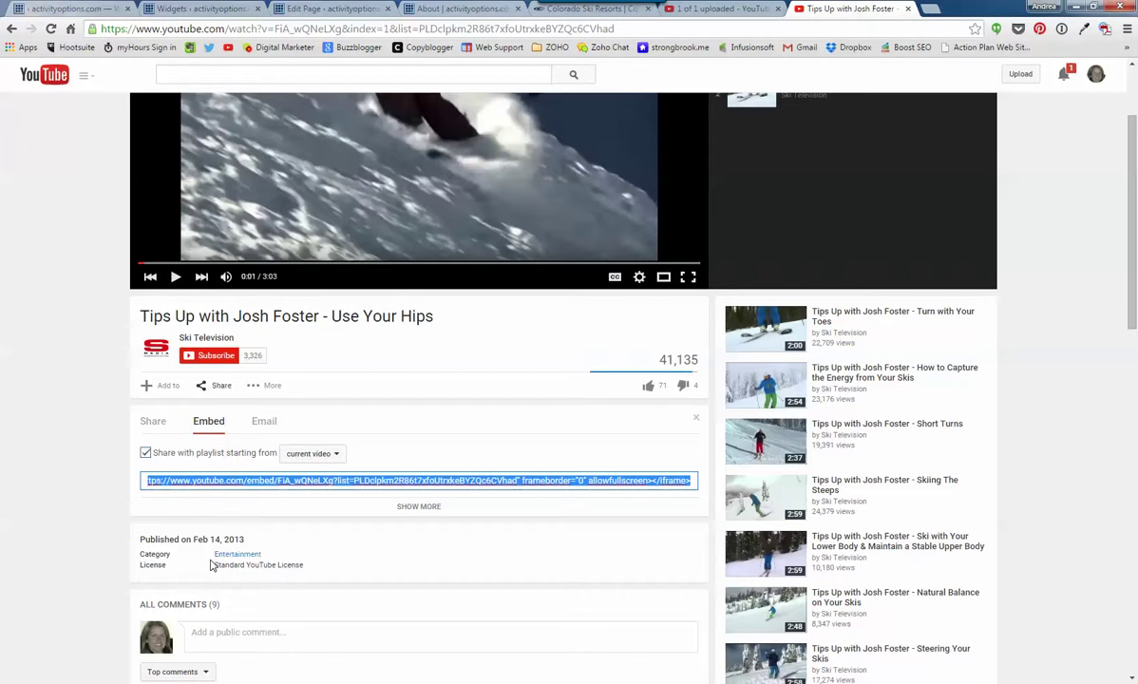
left_click(145, 453)
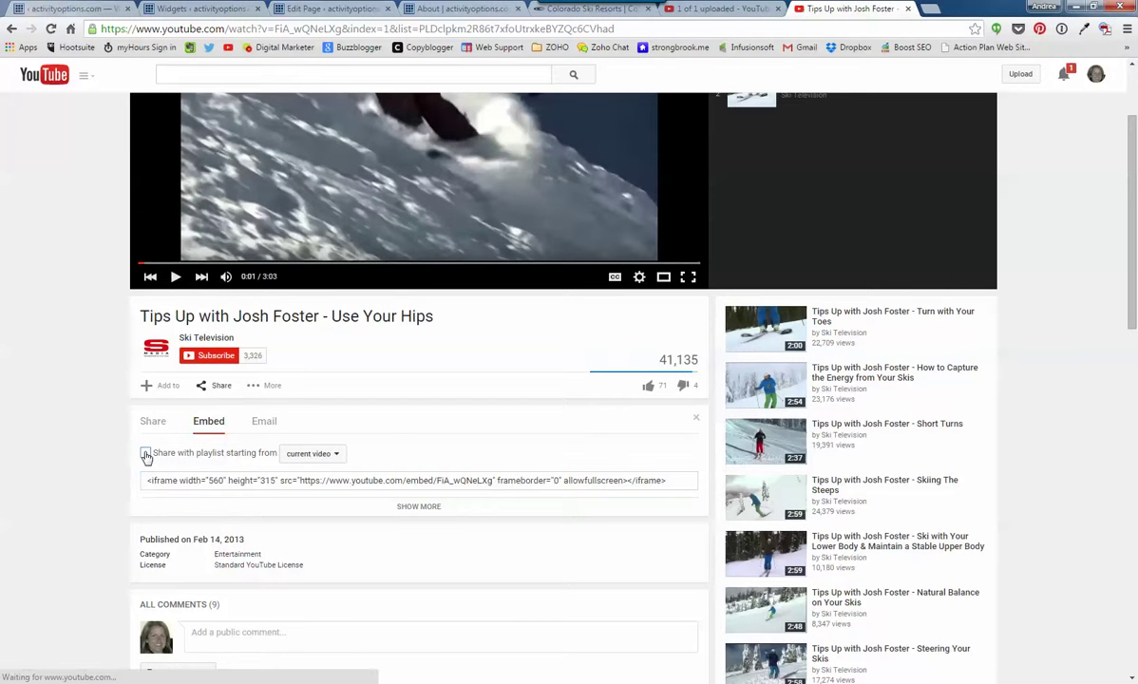
double_click(216, 481)
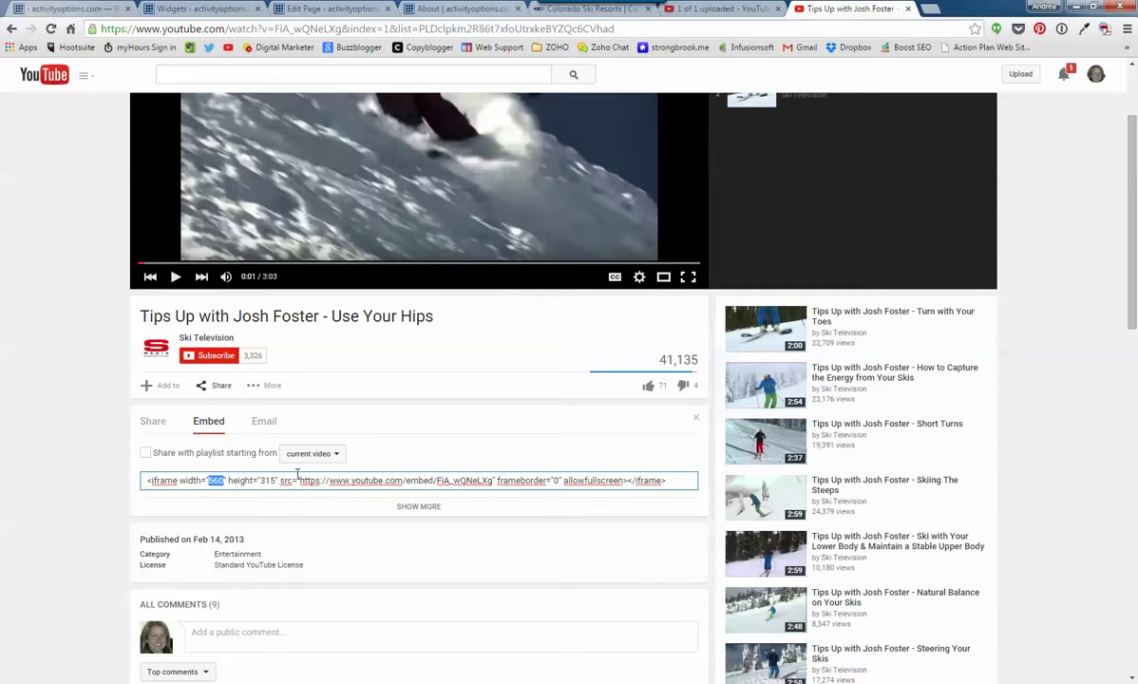
left_click(419, 507)
scroll(427, 516, "down", 2)
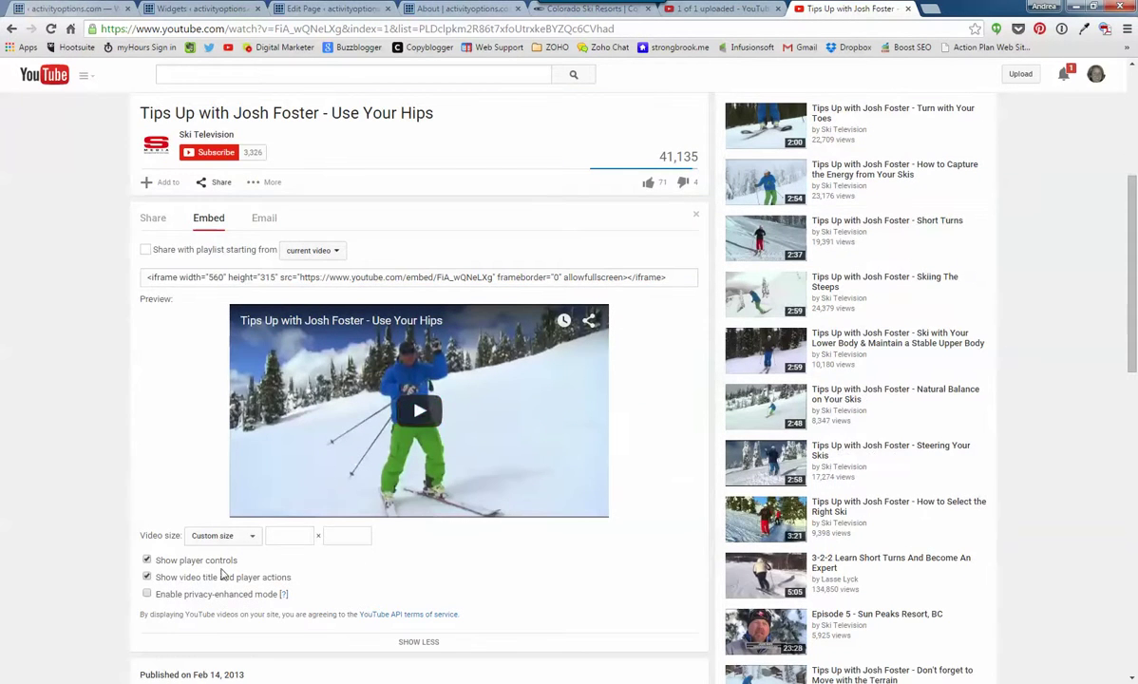
left_click(254, 540)
left_click(254, 541)
left_click(283, 538)
type("300")
left_click(333, 535)
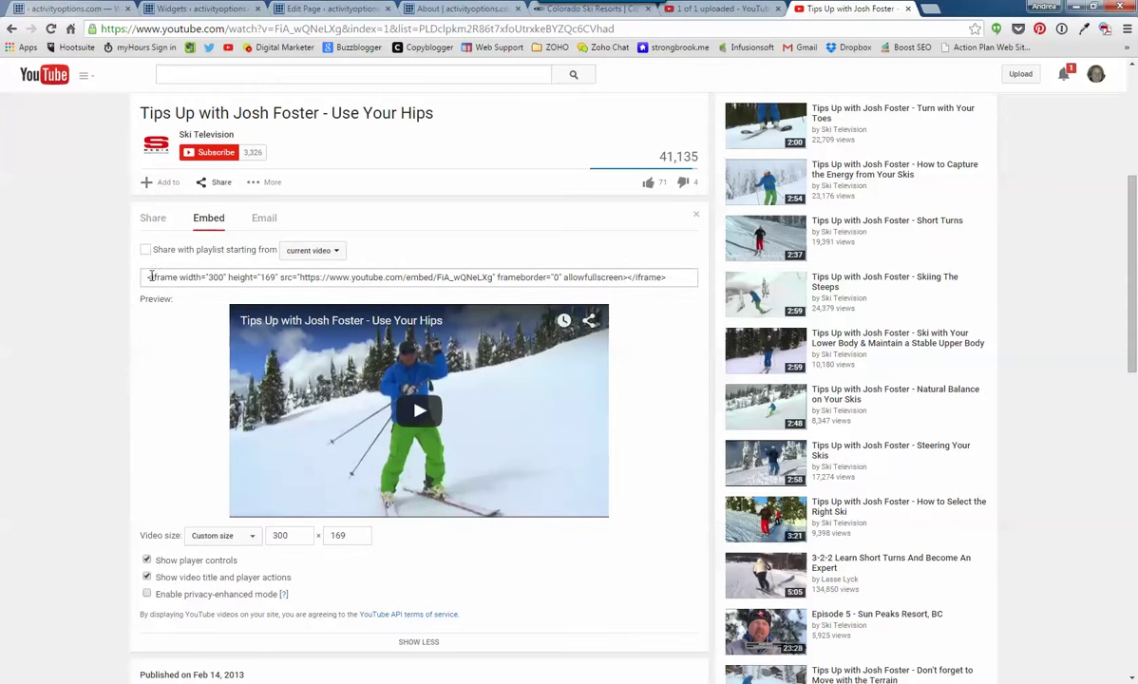
- Copy the complete 300×169 iframe embed code
left_click_drag(150, 276, 693, 280)
right_click(658, 281)
left_click(687, 344)
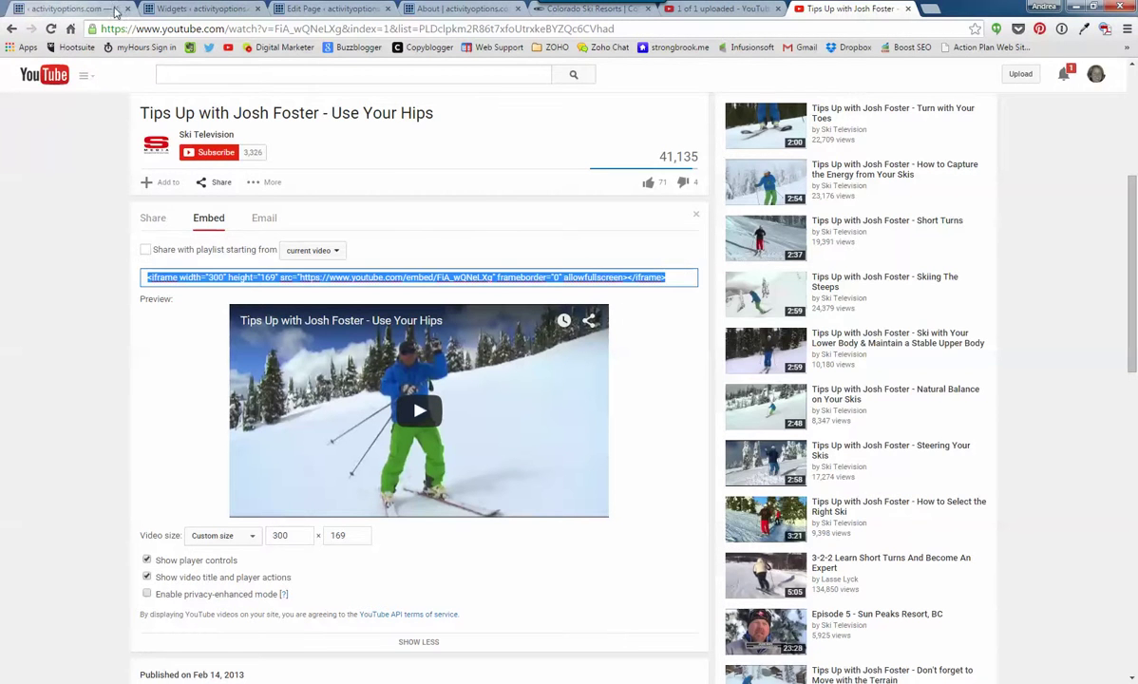
left_click(180, 10)
- Paste the iframe code into the Sidebar Text widget's content, save, and reload the About page
left_click(568, 297)
key("ctrl+v")
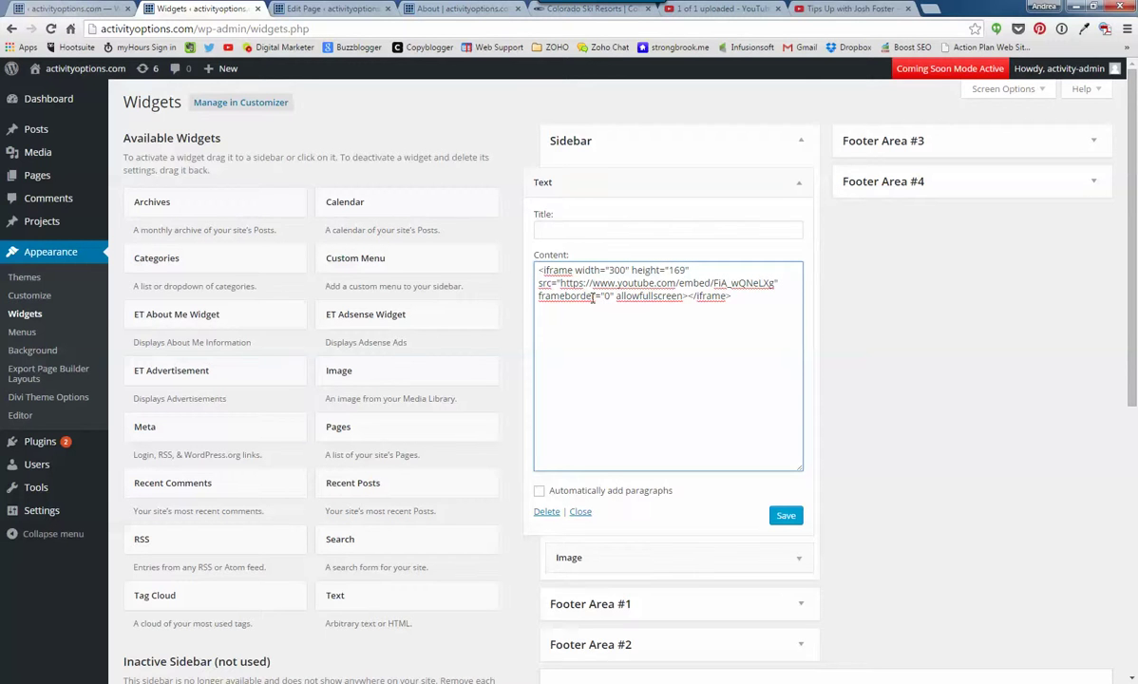
left_click(786, 515)
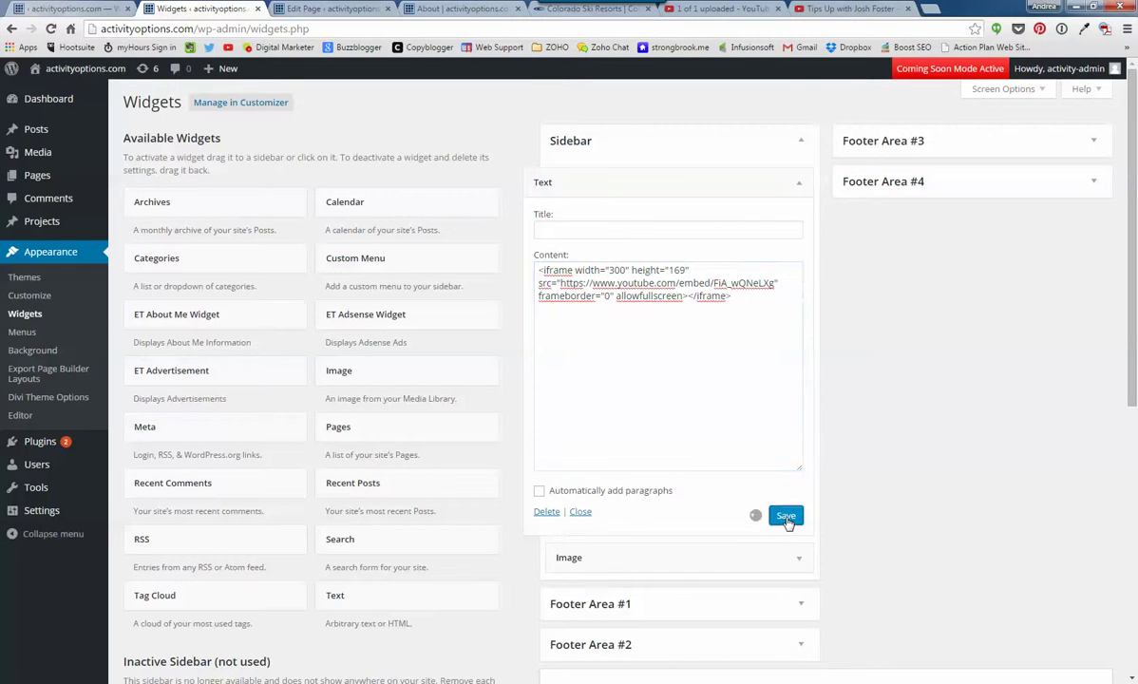
left_click(459, 10)
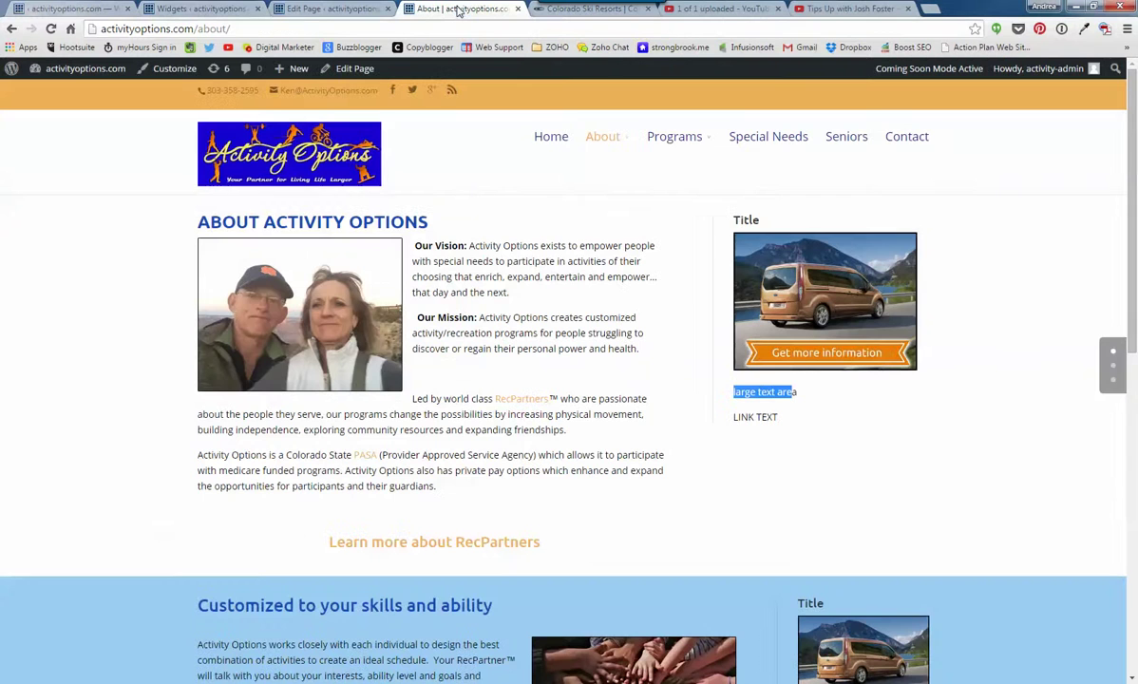
left_click(51, 28)
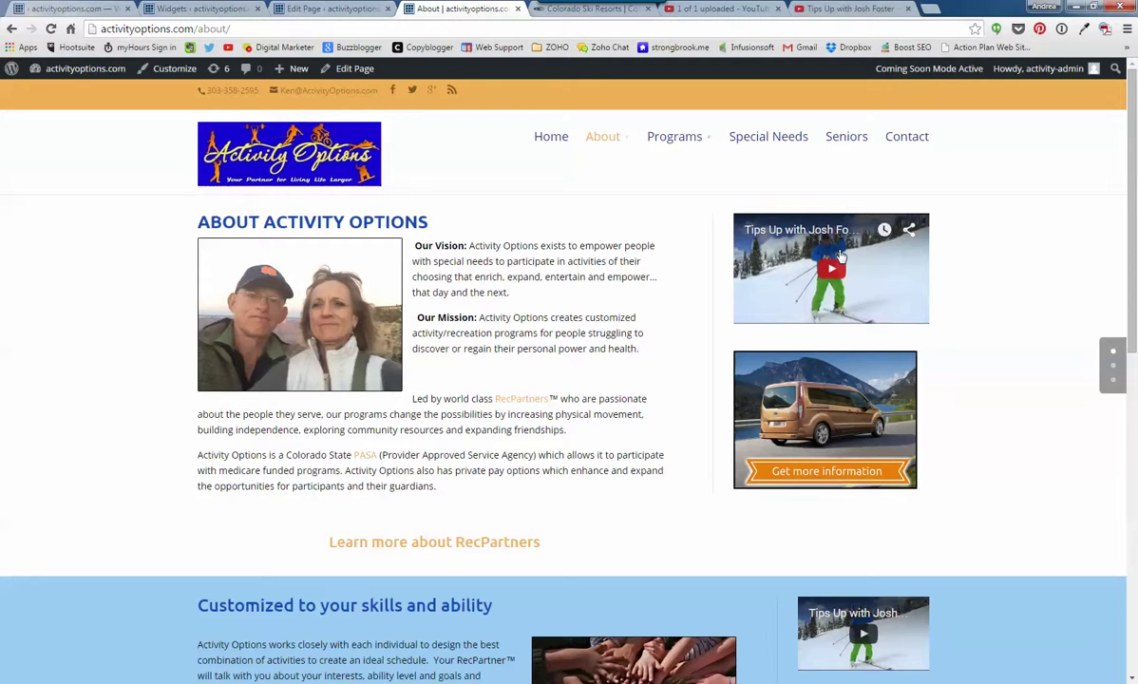
- Follow the sidebar image to Contact, return to About and scroll through it, then go Home
left_click(835, 470)
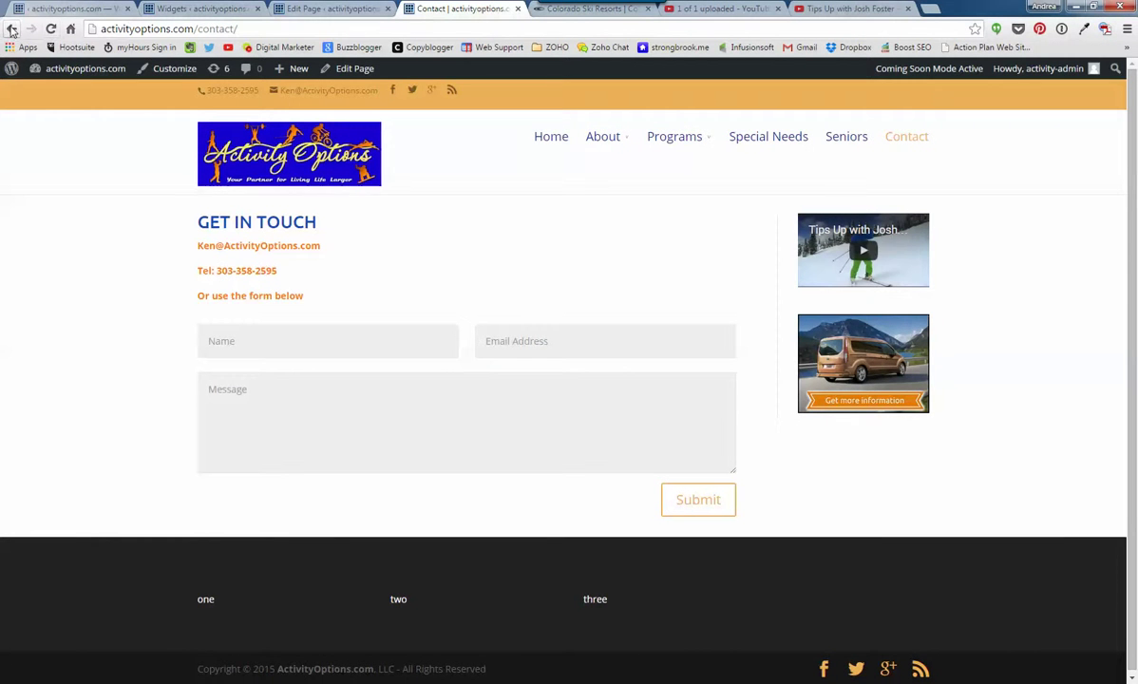
left_click(12, 29)
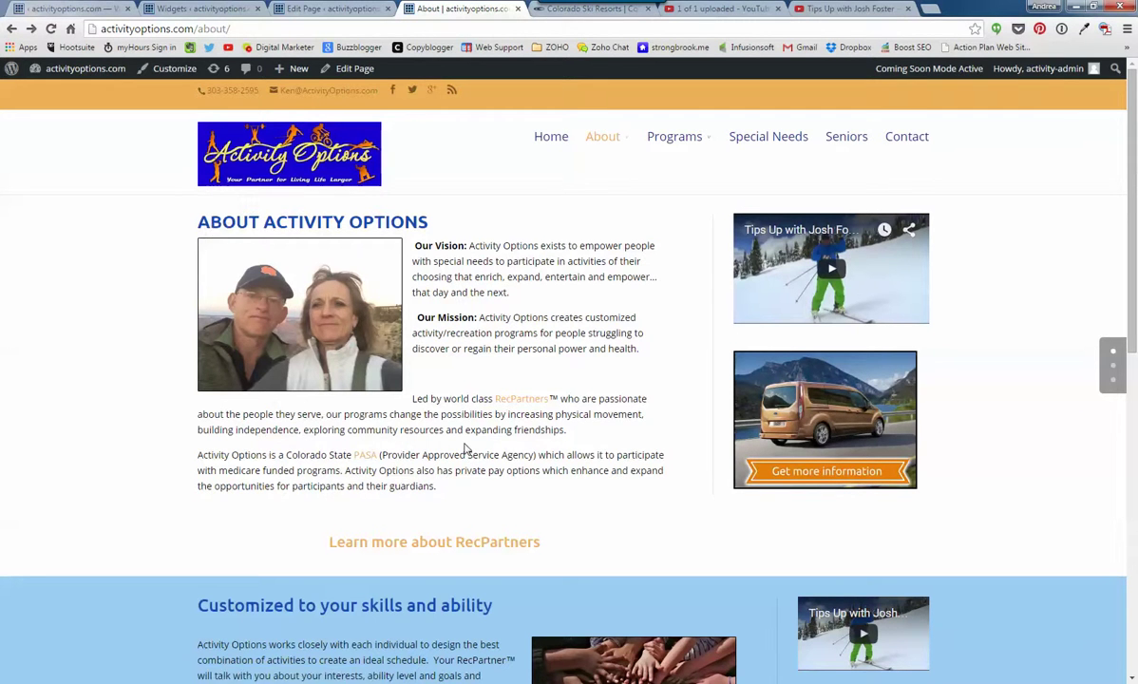
scroll(466, 448, "down", 2)
scroll(466, 449, "down", 4)
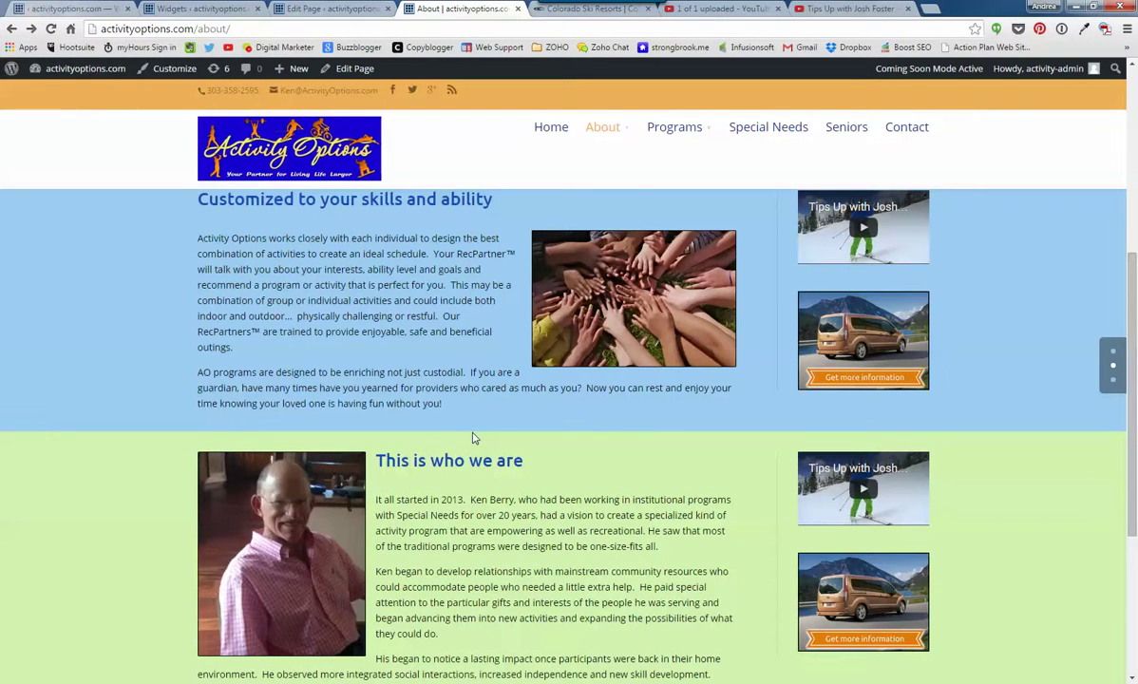
scroll(511, 538, "down", 3)
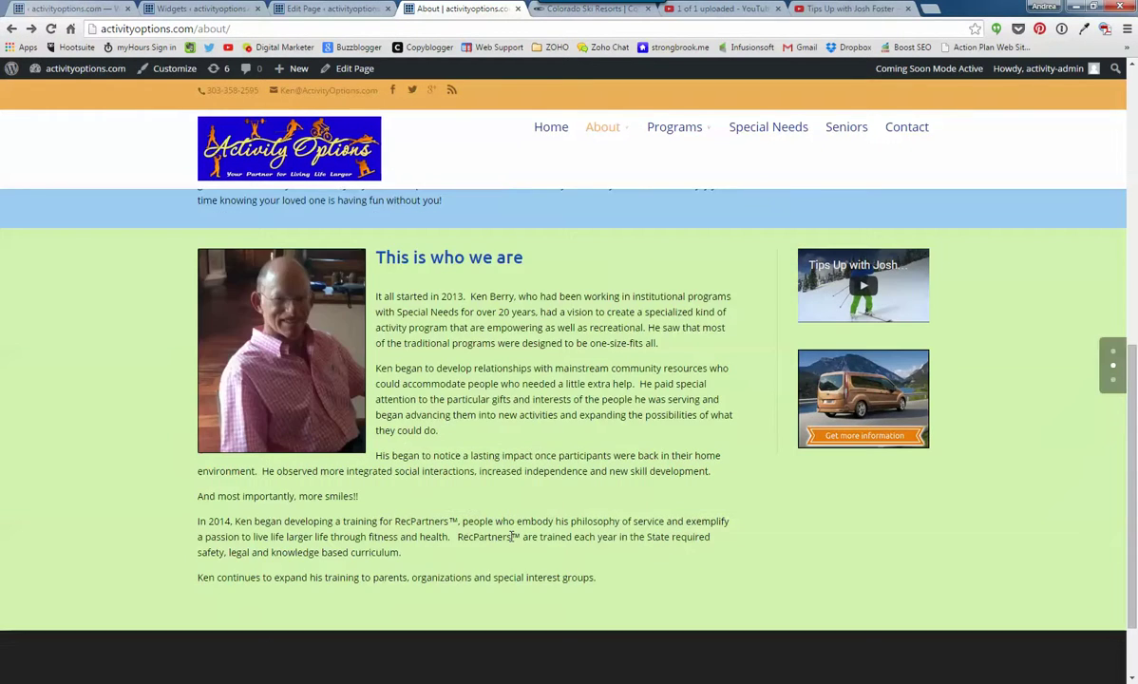
scroll(362, 358, "up", 5)
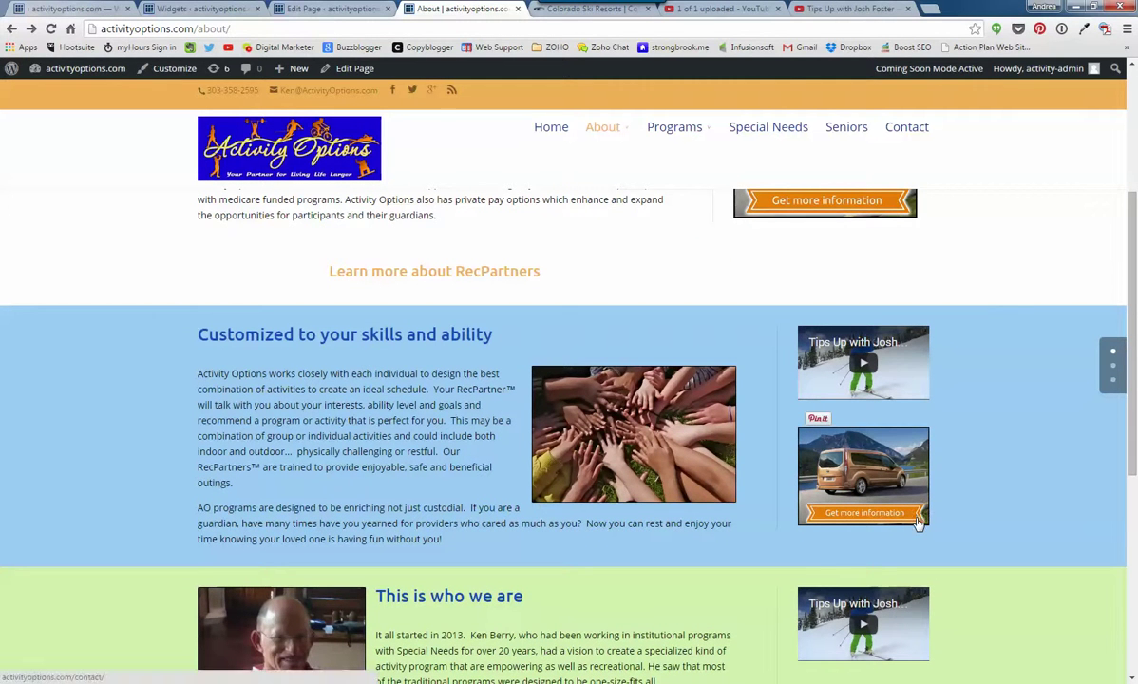
scroll(508, 470, "up", 3)
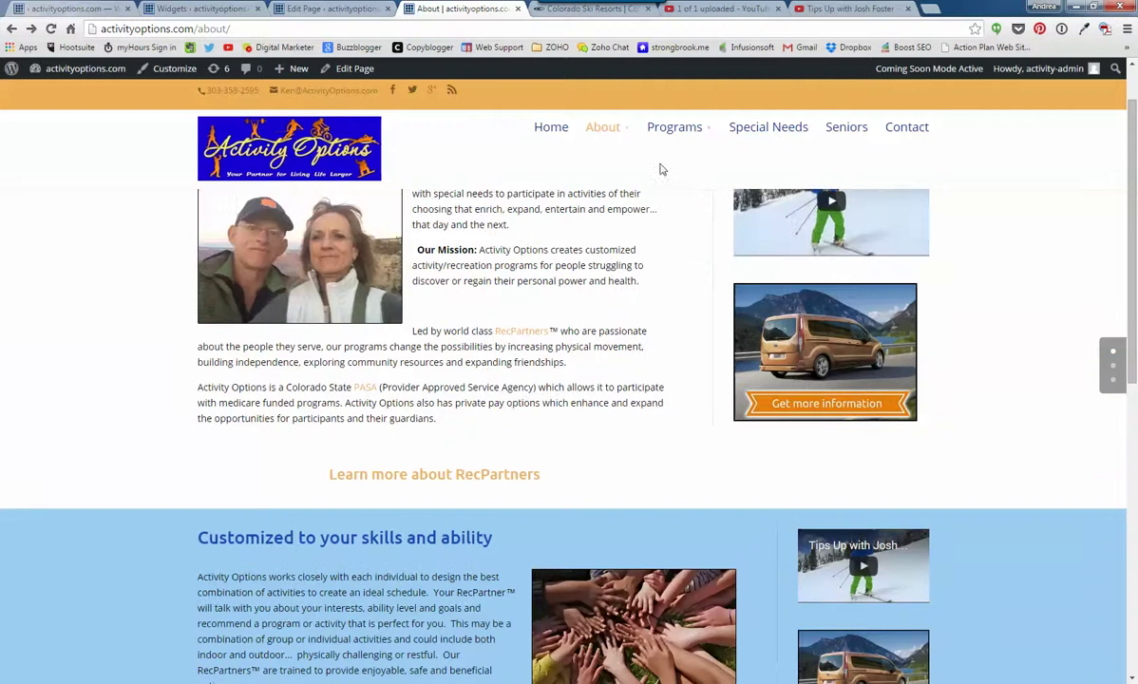
left_click(543, 134)
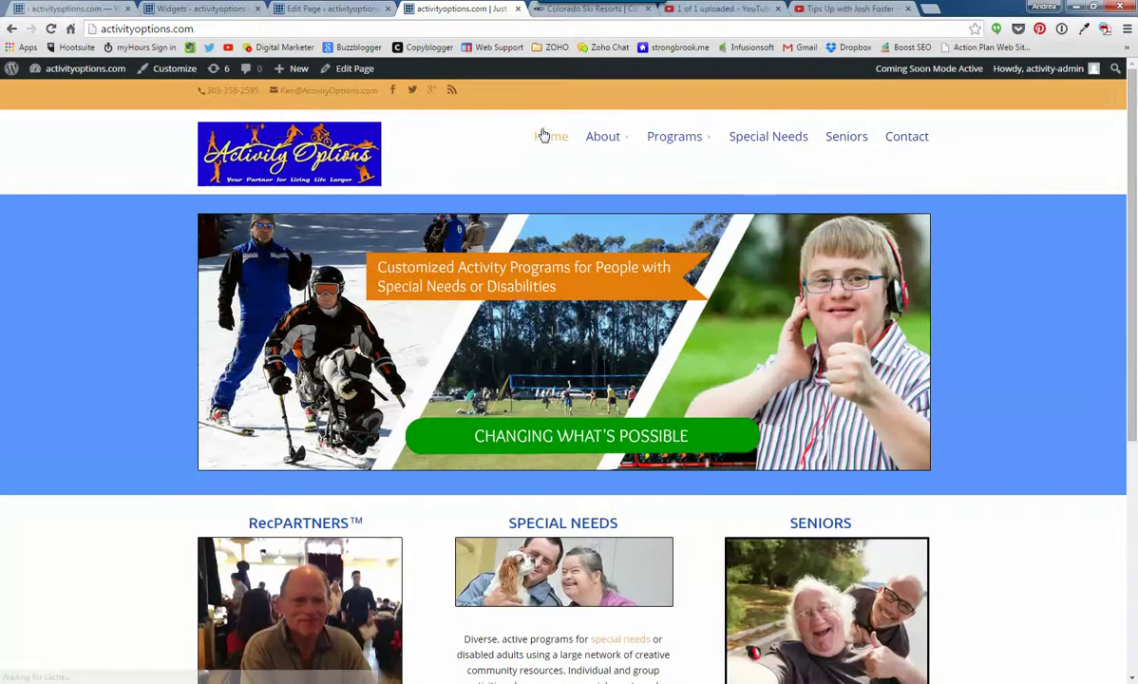
- Scroll the home page, then switch to the WP Image Borders settings (Solid, 1 px, #262626)
scroll(373, 523, "down", 3)
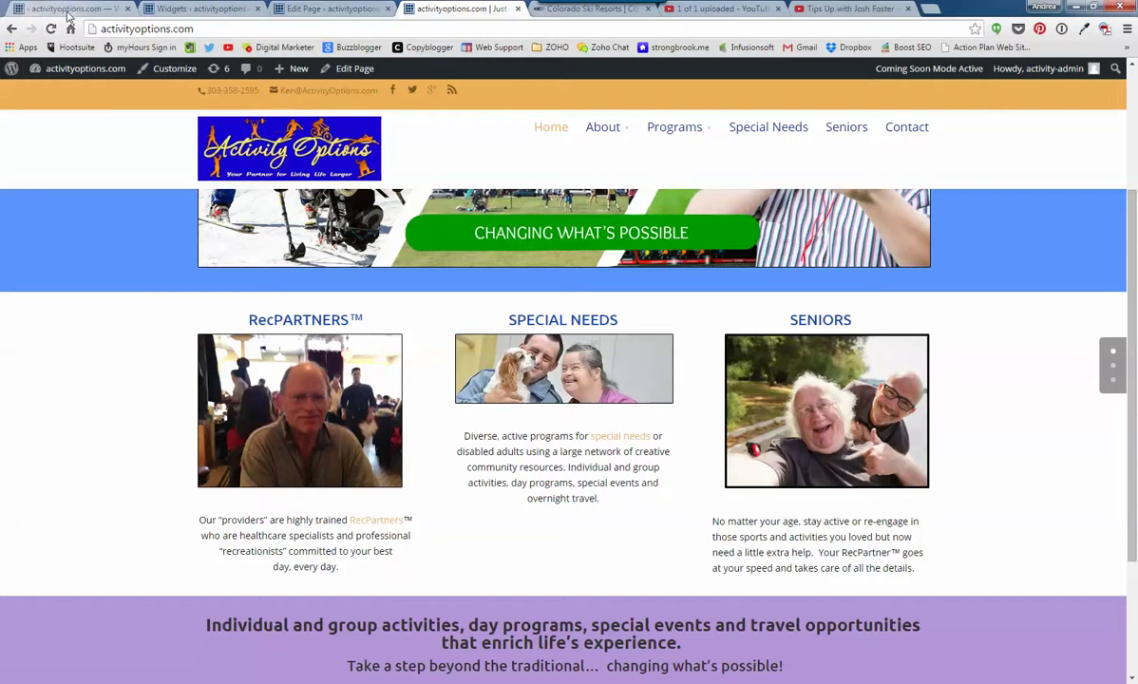
left_click(66, 9)
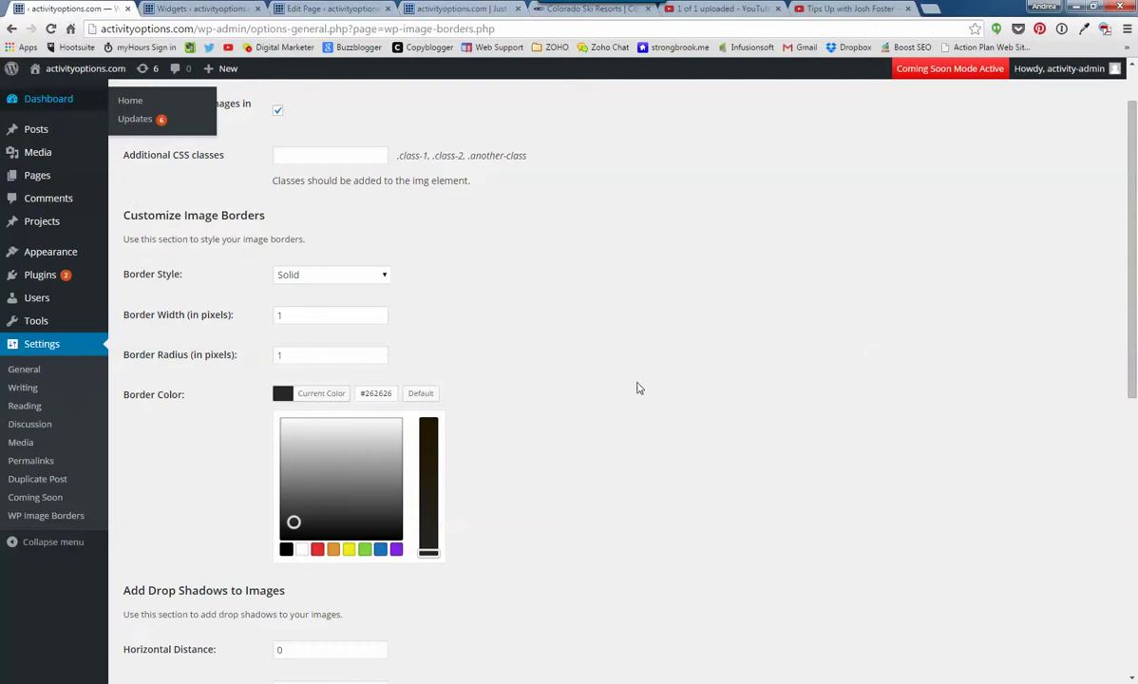
- Keep the image border style Solid and set the border width back to 1 px
left_click(551, 356)
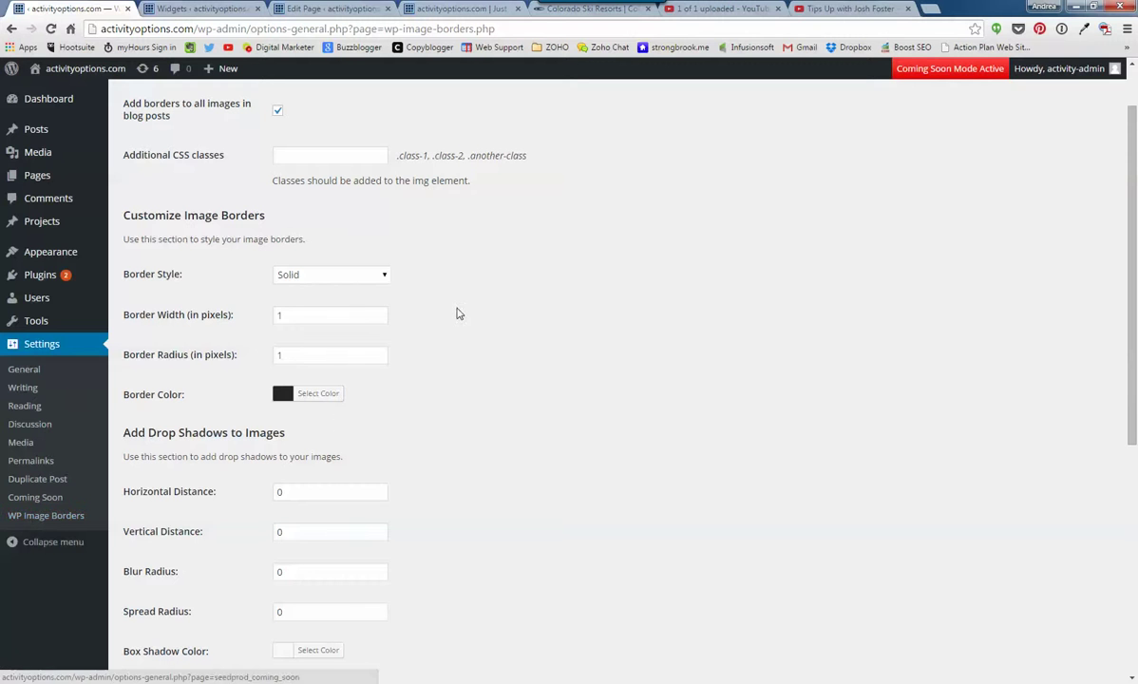
left_click(385, 275)
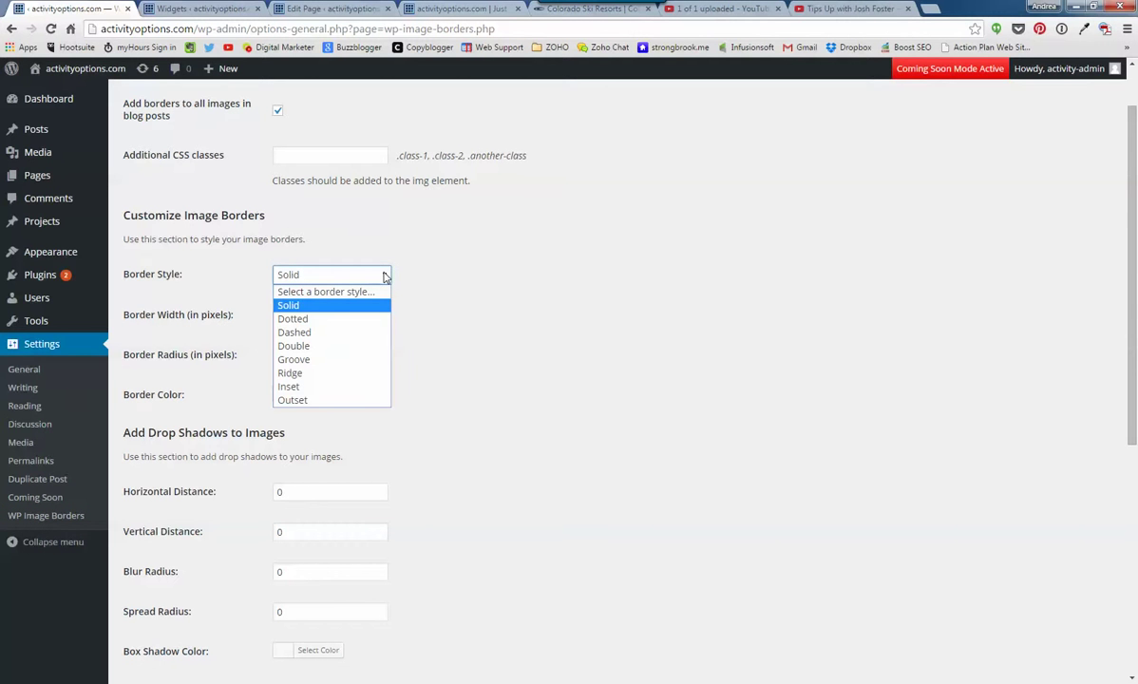
left_click(385, 275)
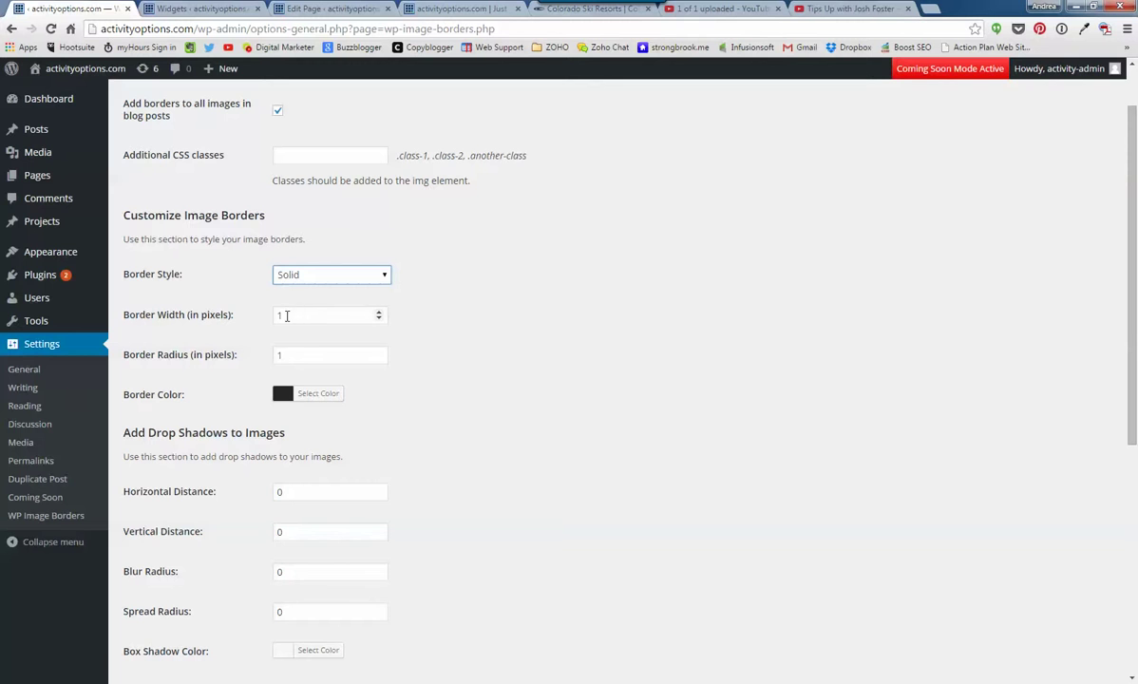
double_click(284, 315)
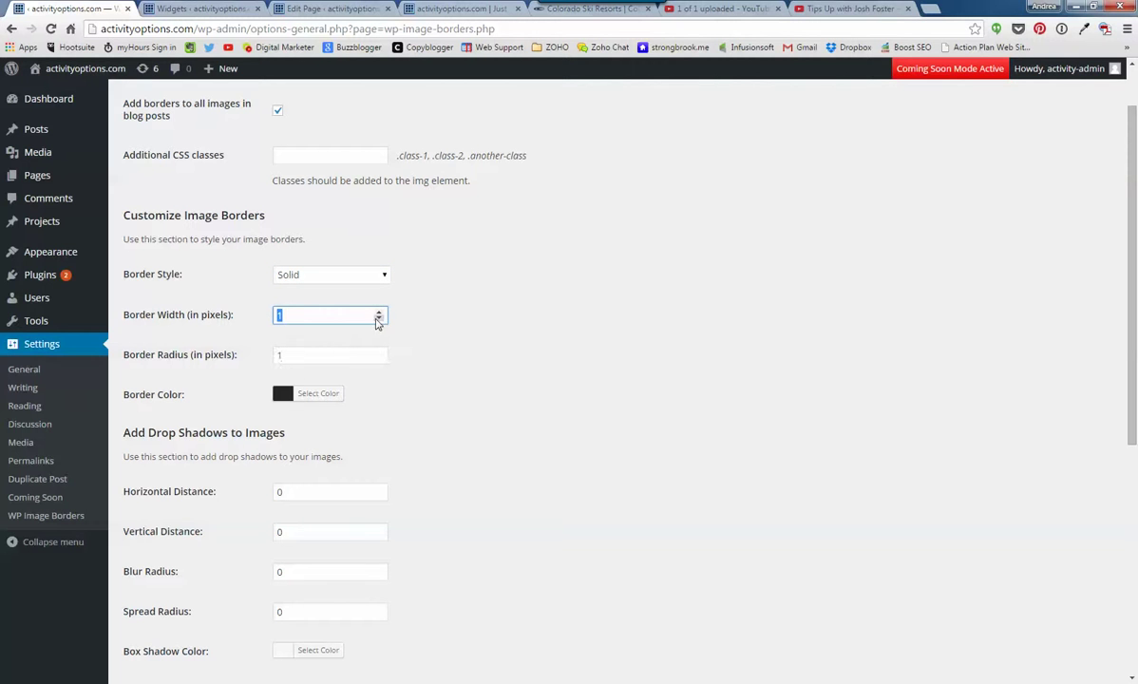
left_click(379, 318)
left_click(380, 312)
left_click(379, 319)
left_click(379, 312)
left_click(379, 312)
left_click(380, 320)
- Change the image border colour from #262626 to the grey #5b5b5b
left_click(281, 394)
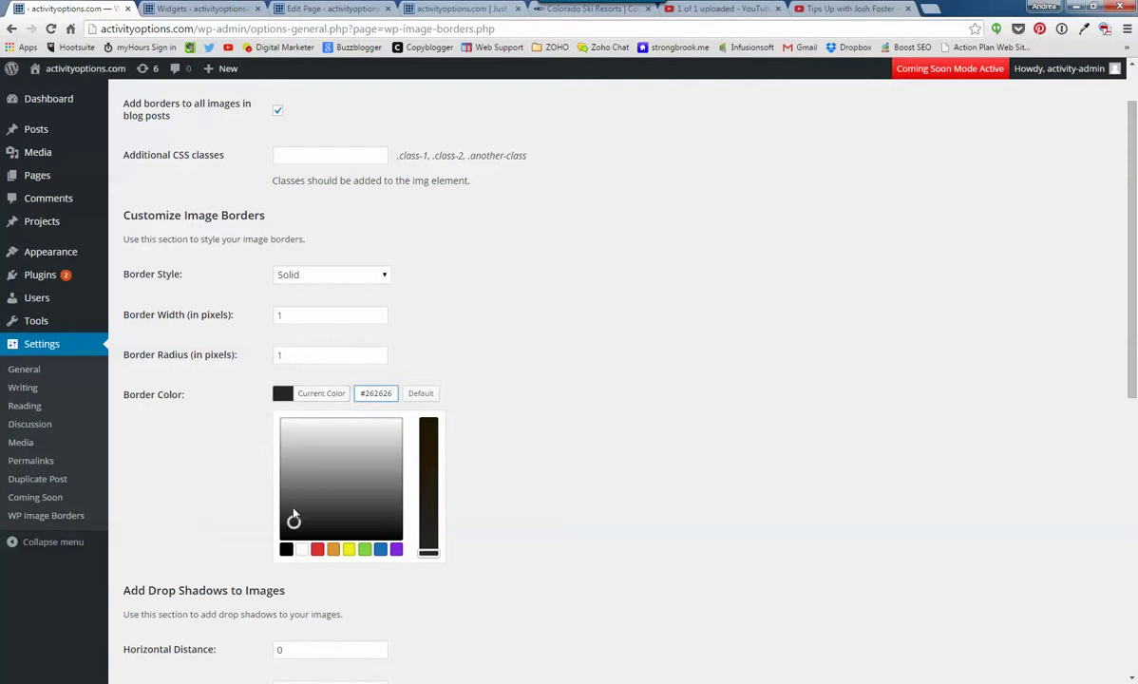
left_click_drag(277, 486, 323, 475)
left_click(540, 440)
scroll(540, 440, "down", 2)
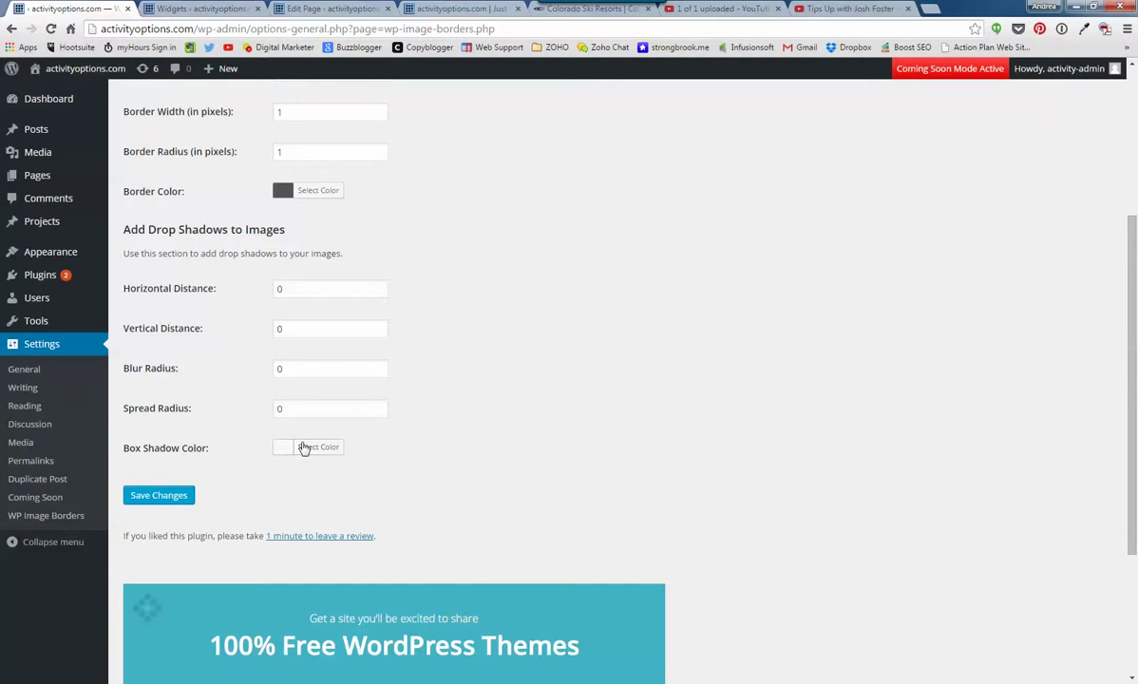
scroll(460, 470, "down", 2)
scroll(459, 468, "up", 2)
scroll(457, 468, "up", 3)
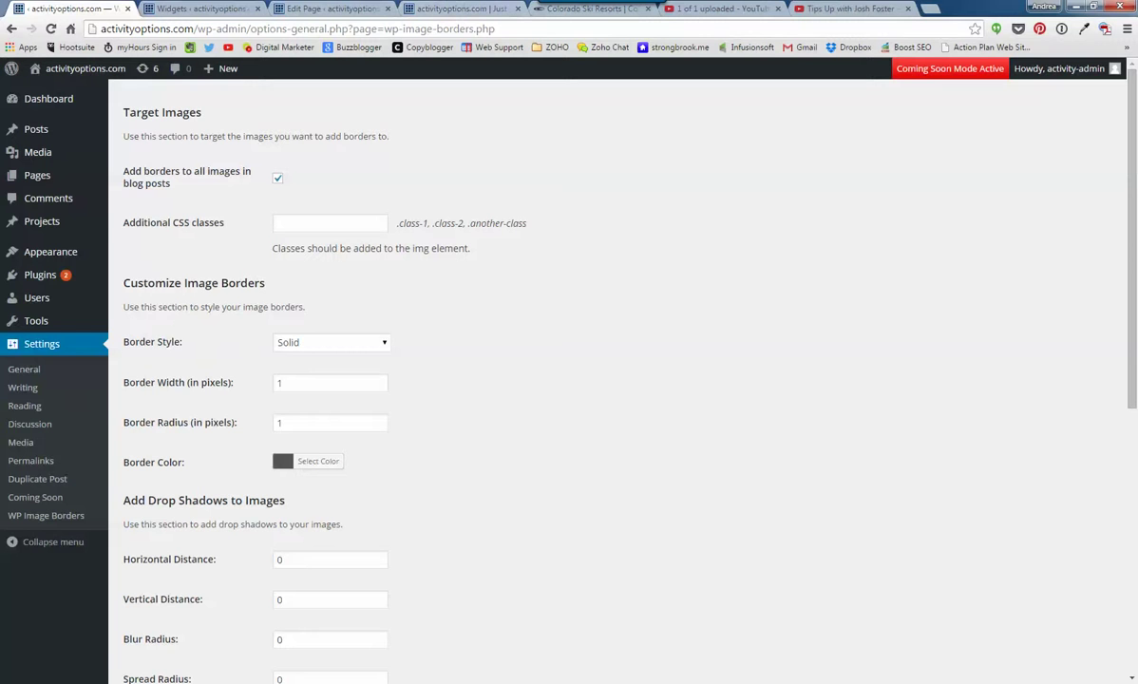
- In the About page builder, add a right-sidebar specialty section with one full-width column
left_click(325, 9)
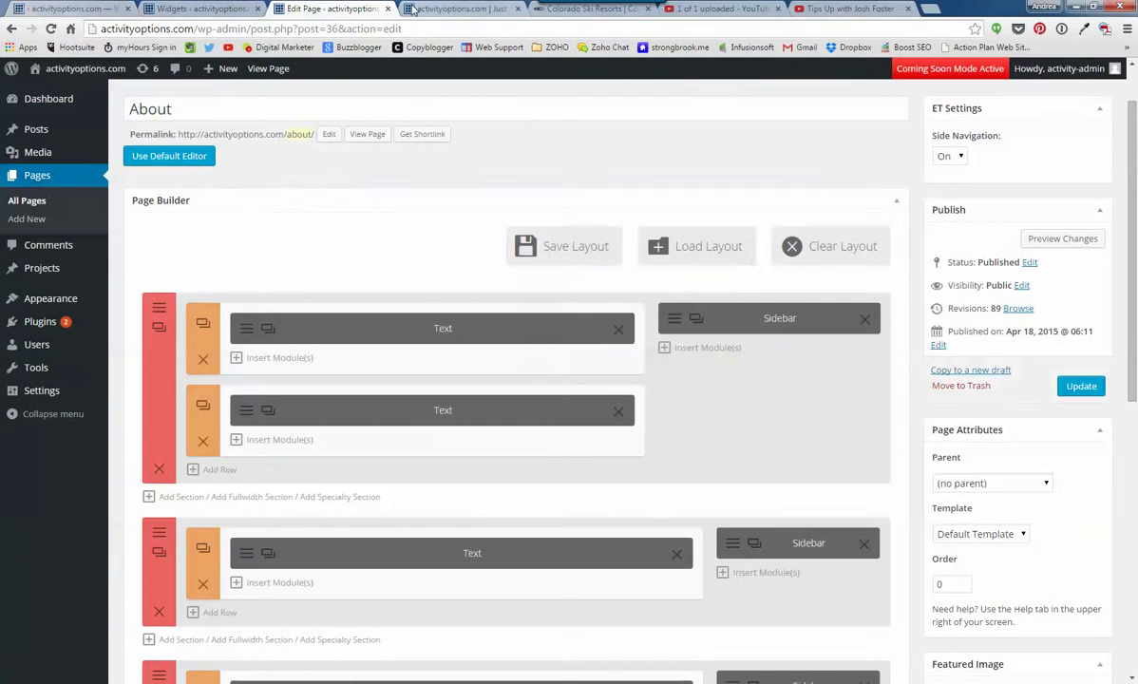
scroll(418, 551, "down", 2)
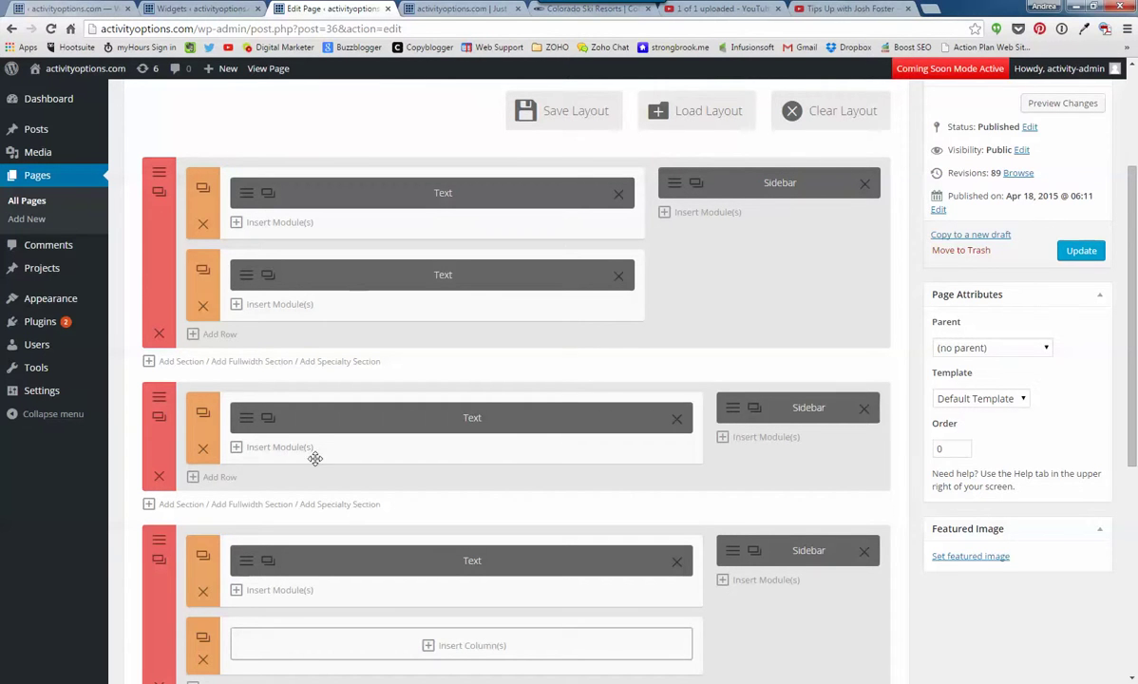
left_click(337, 507)
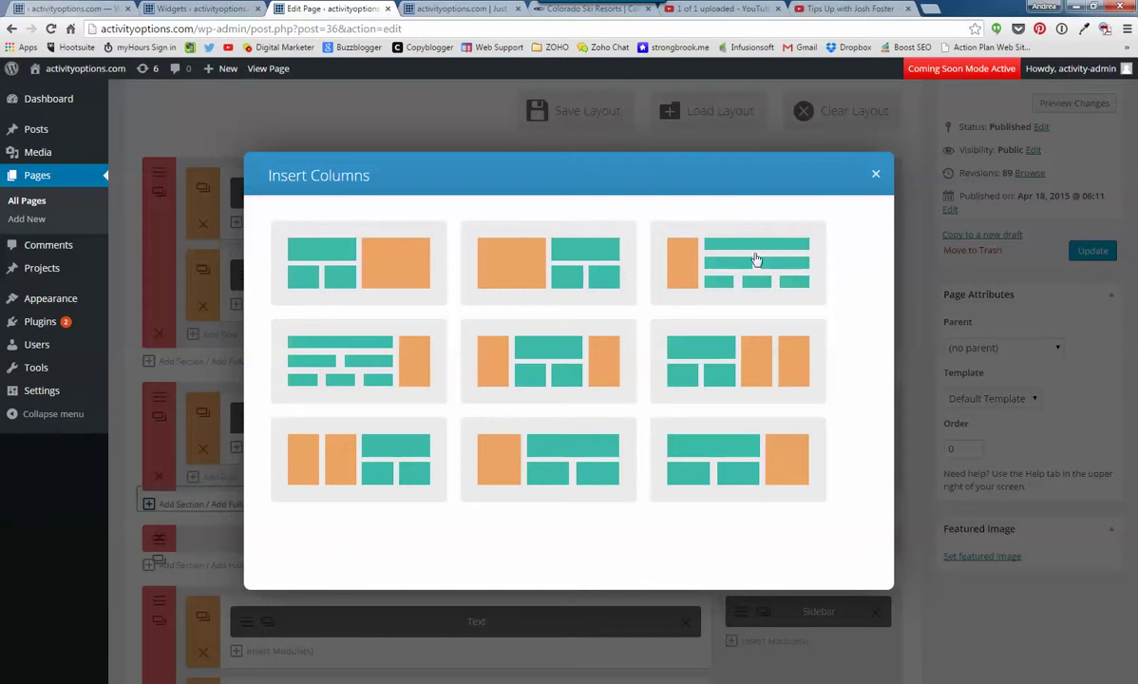
left_click(732, 463)
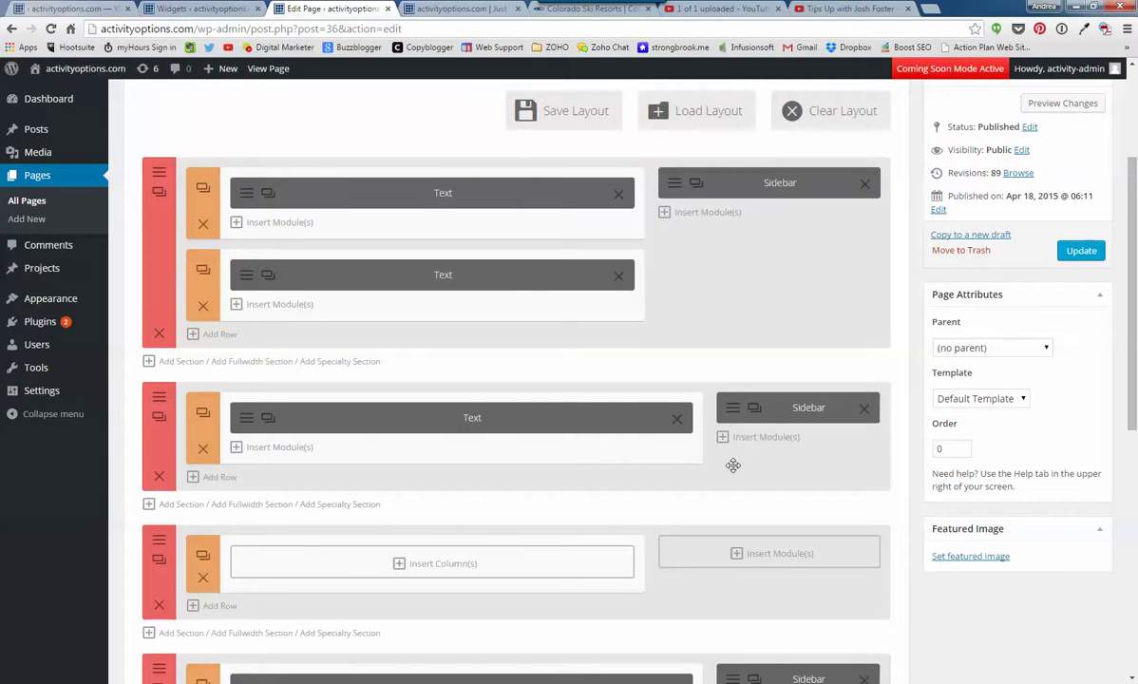
left_click(440, 564)
left_click(366, 264)
- Move the Text and Sidebar modules into it, then delete the emptied second section
left_click_drag(470, 412, 447, 540)
left_click_drag(800, 404, 756, 545)
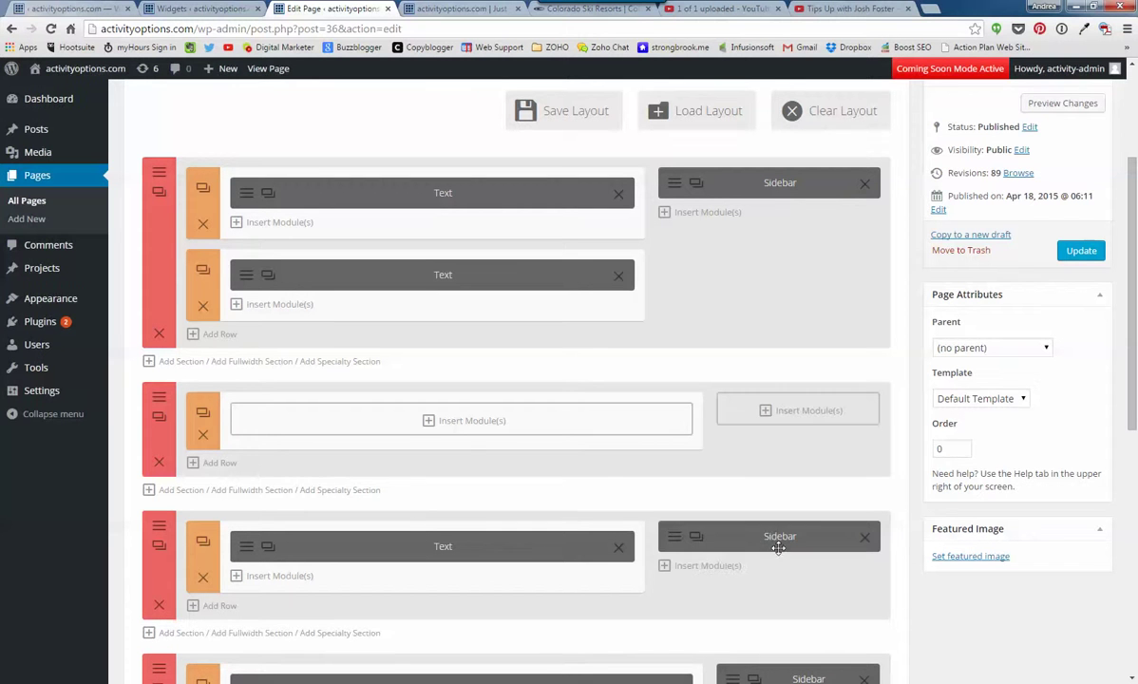
left_click(160, 465)
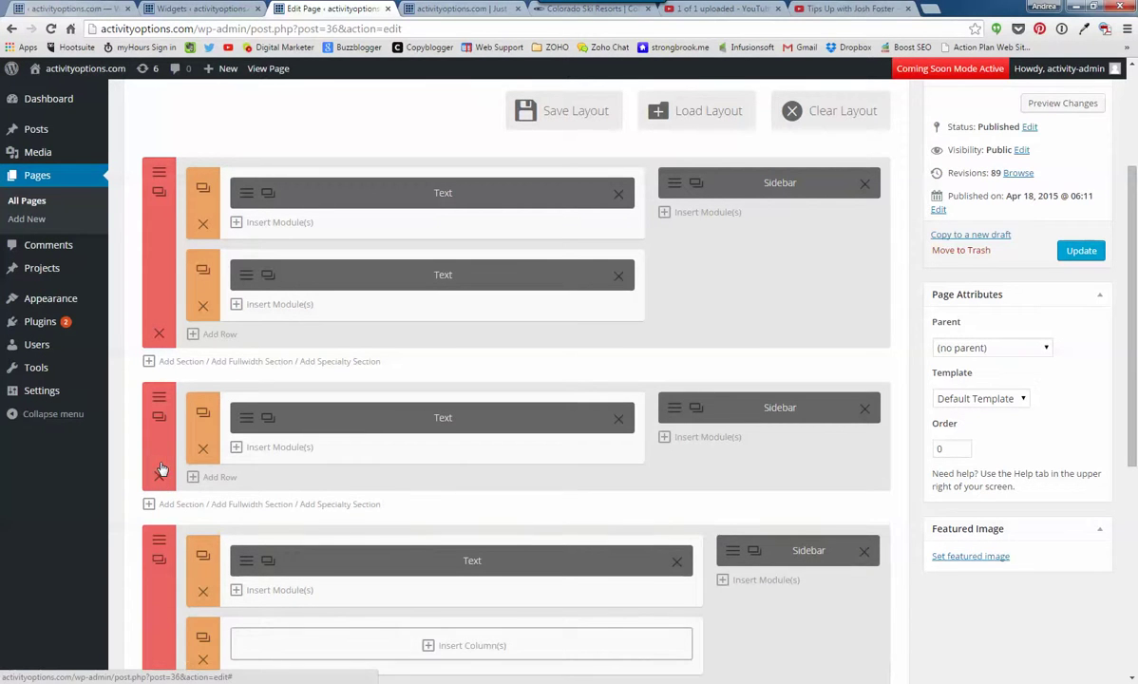
left_click(158, 414)
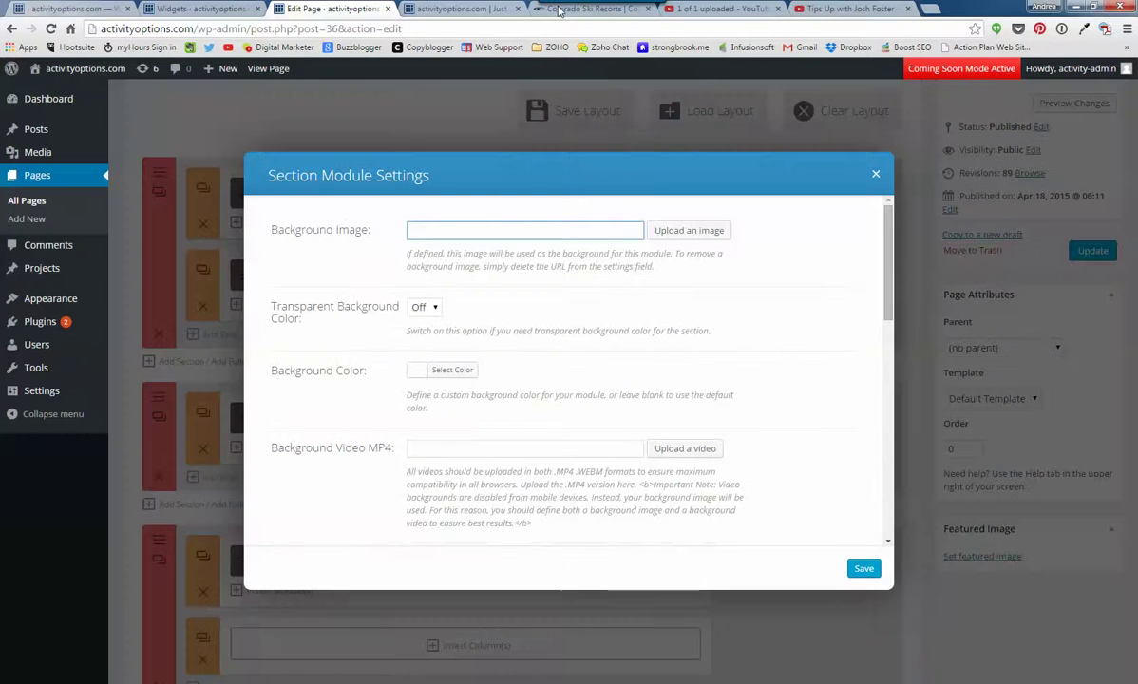
- Check the live About page, then return to the page editor
left_click(455, 9)
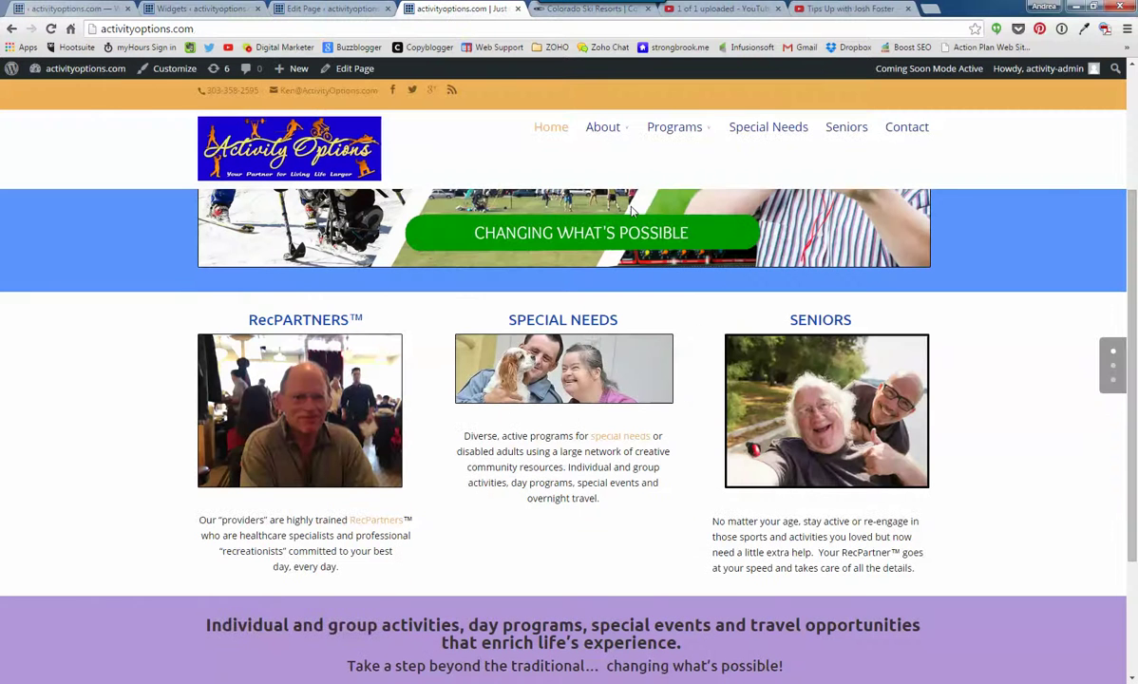
left_click(608, 130)
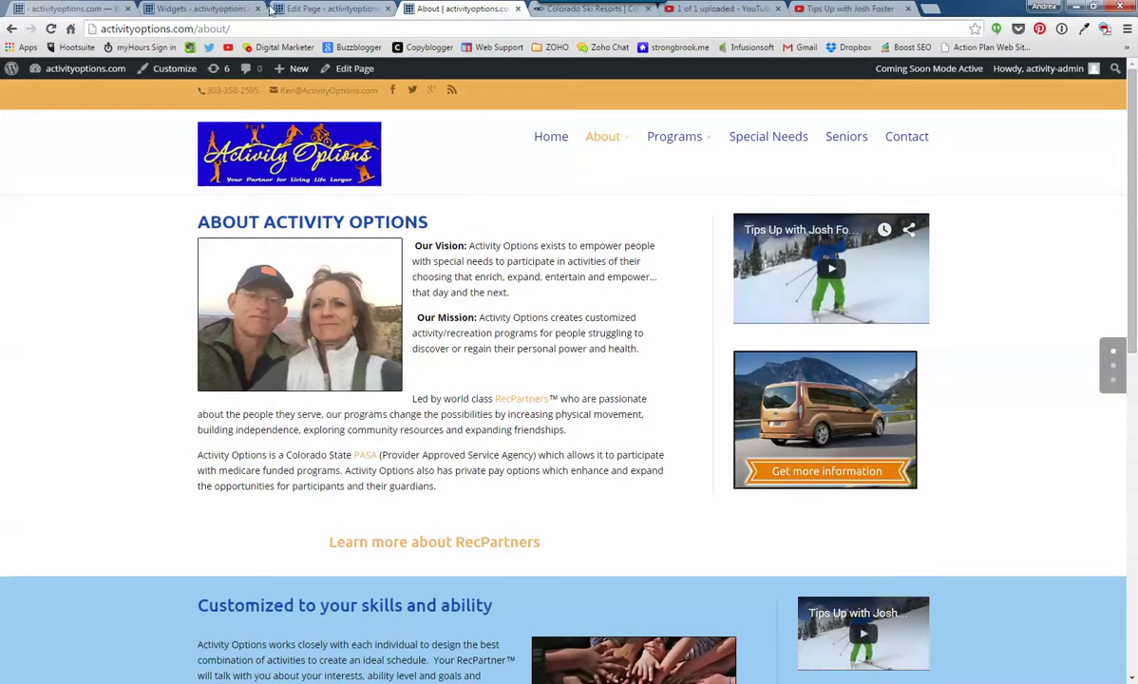
left_click(328, 9)
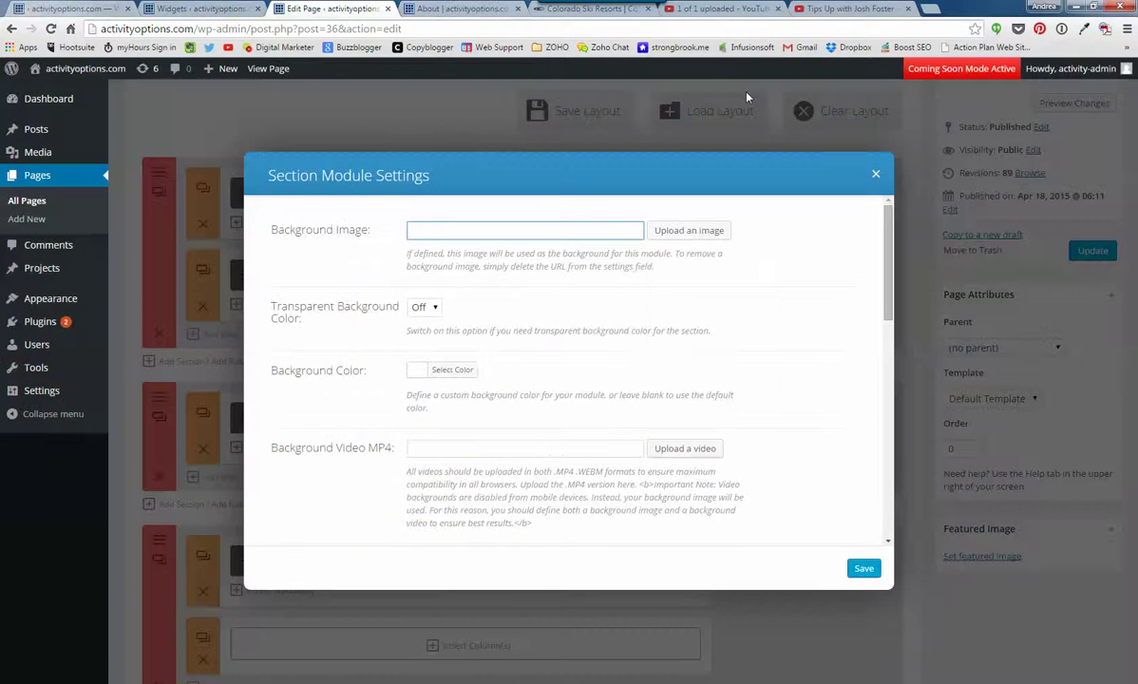
- Close Section Module Settings and leave the editor for All Pages without saving
left_click(875, 174)
left_click(29, 202)
left_click(549, 147)
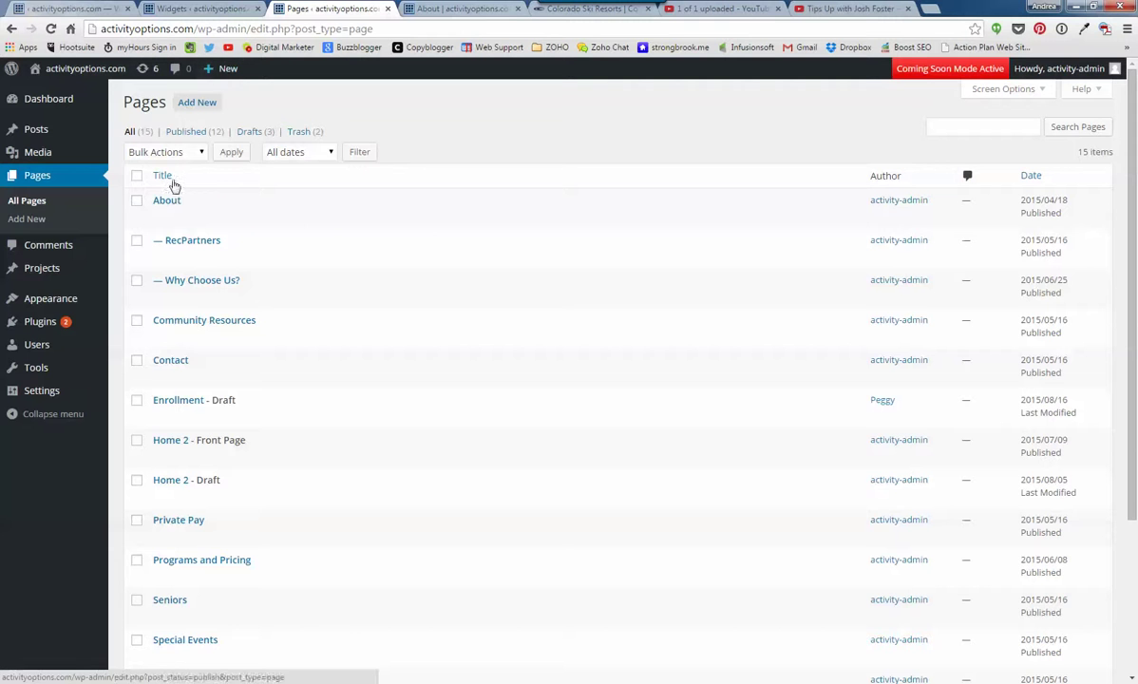
- Reopen the About page in the builder and delete the empty orange row
left_click(161, 218)
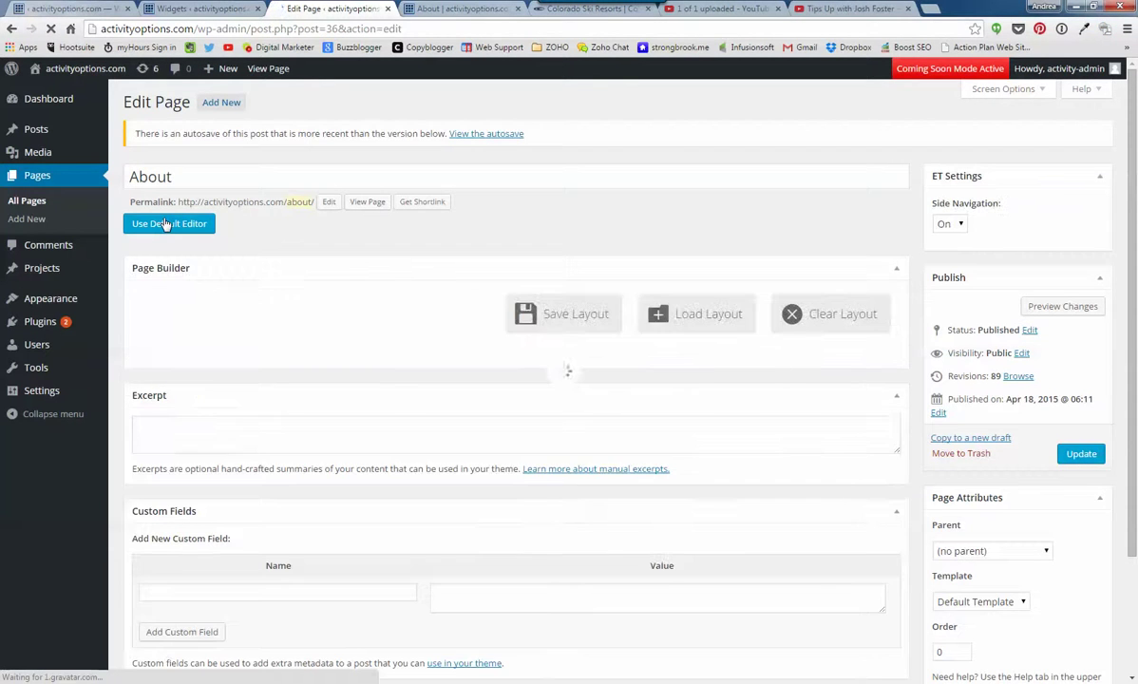
scroll(300, 293, "down", 2)
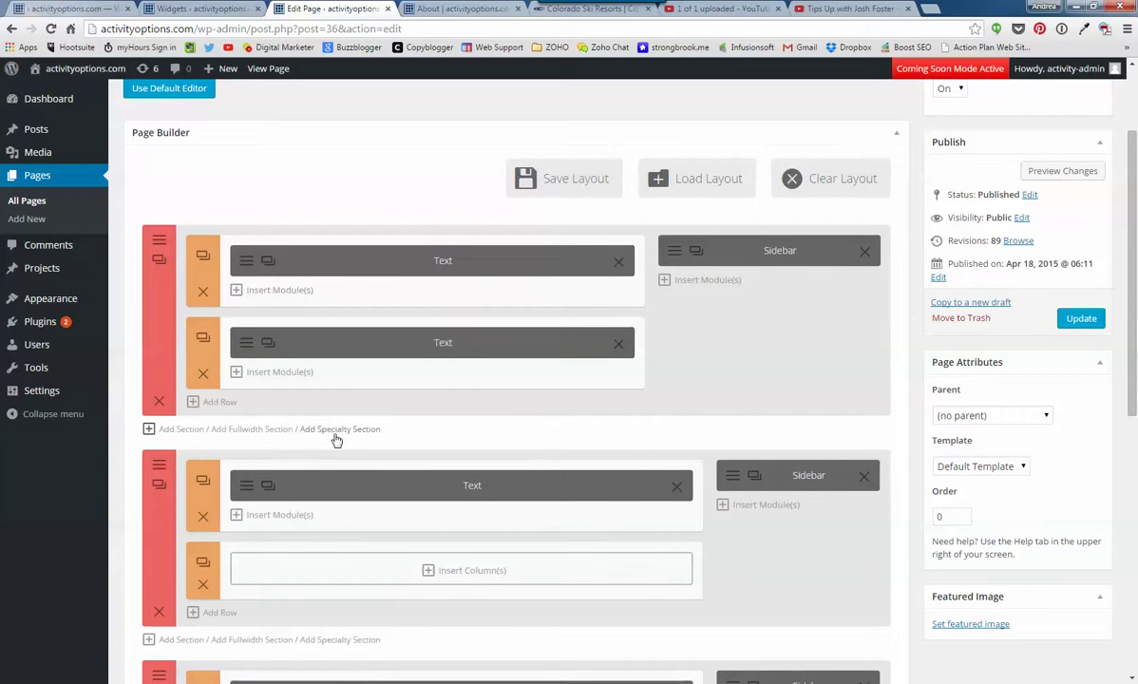
scroll(320, 467, "down", 1)
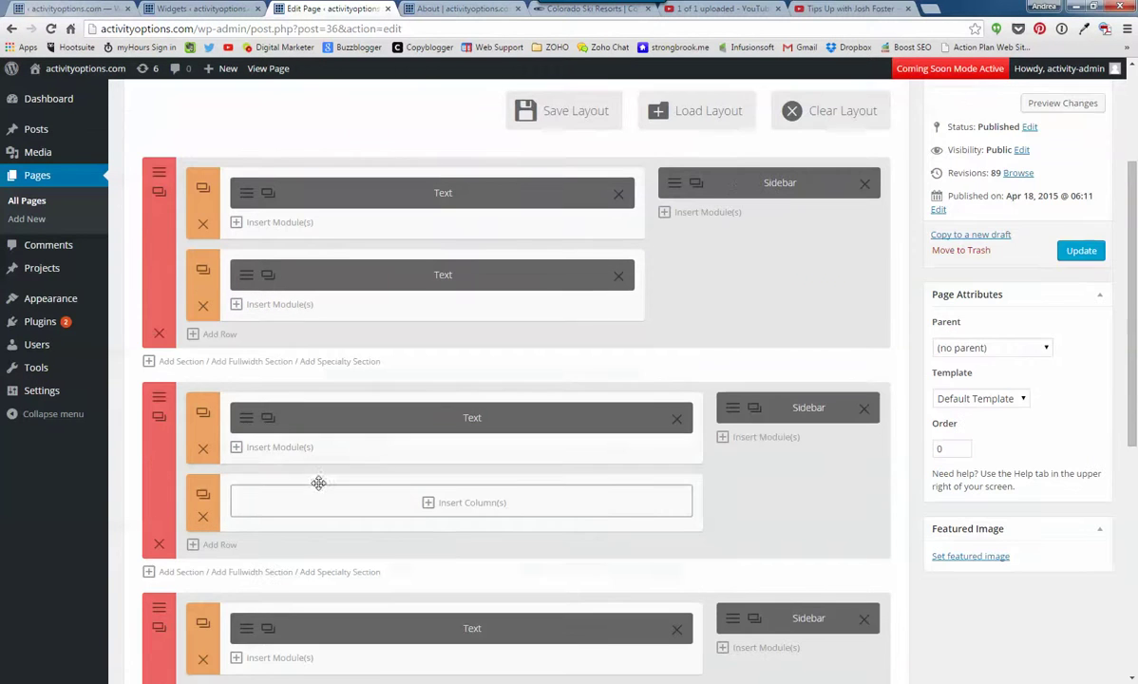
left_click(203, 521)
- Add a wide-column-plus-sidebar specialty section with a single main column
left_click(332, 505)
left_click(744, 449)
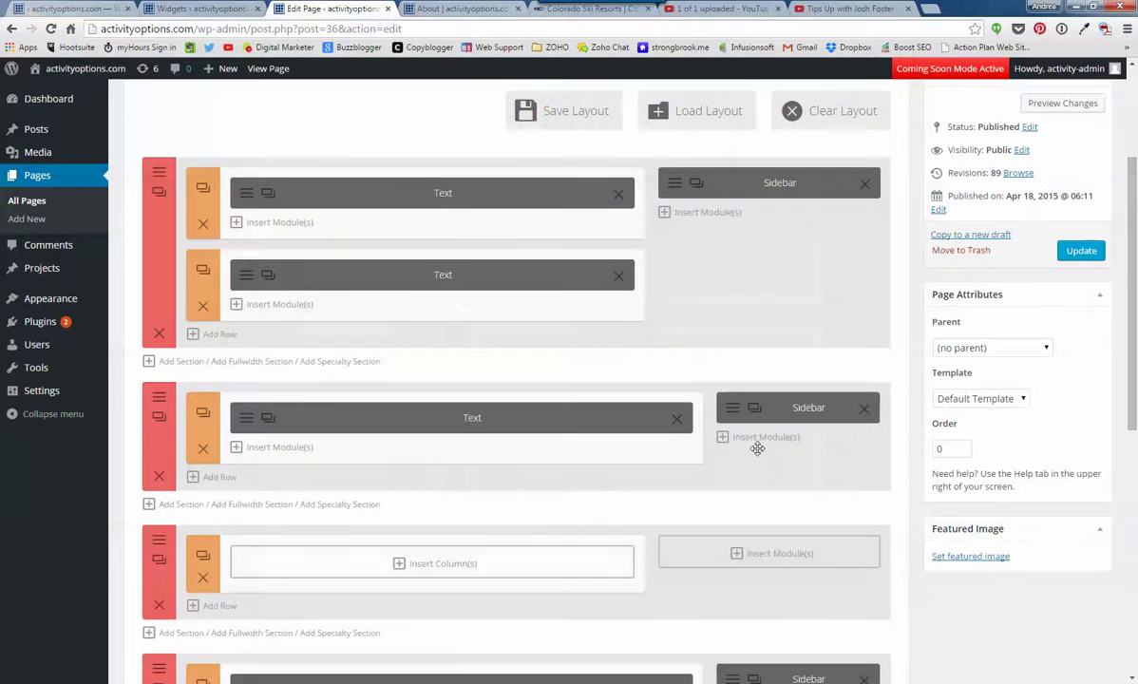
left_click(432, 563)
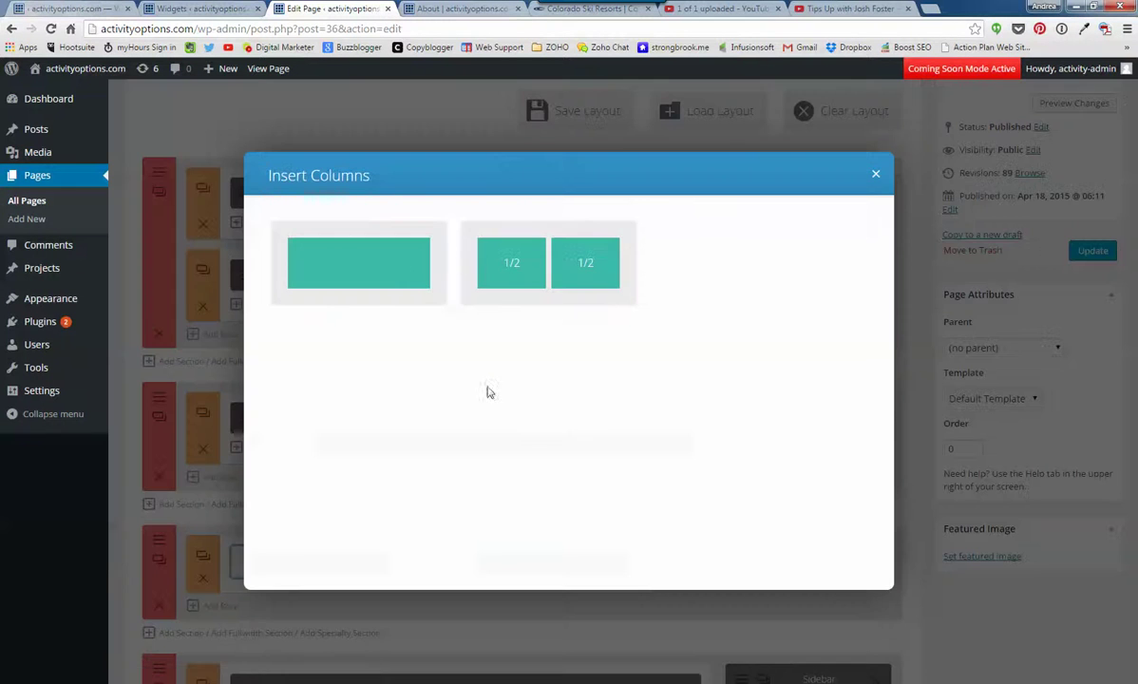
left_click(398, 267)
scroll(620, 444, "down", 2)
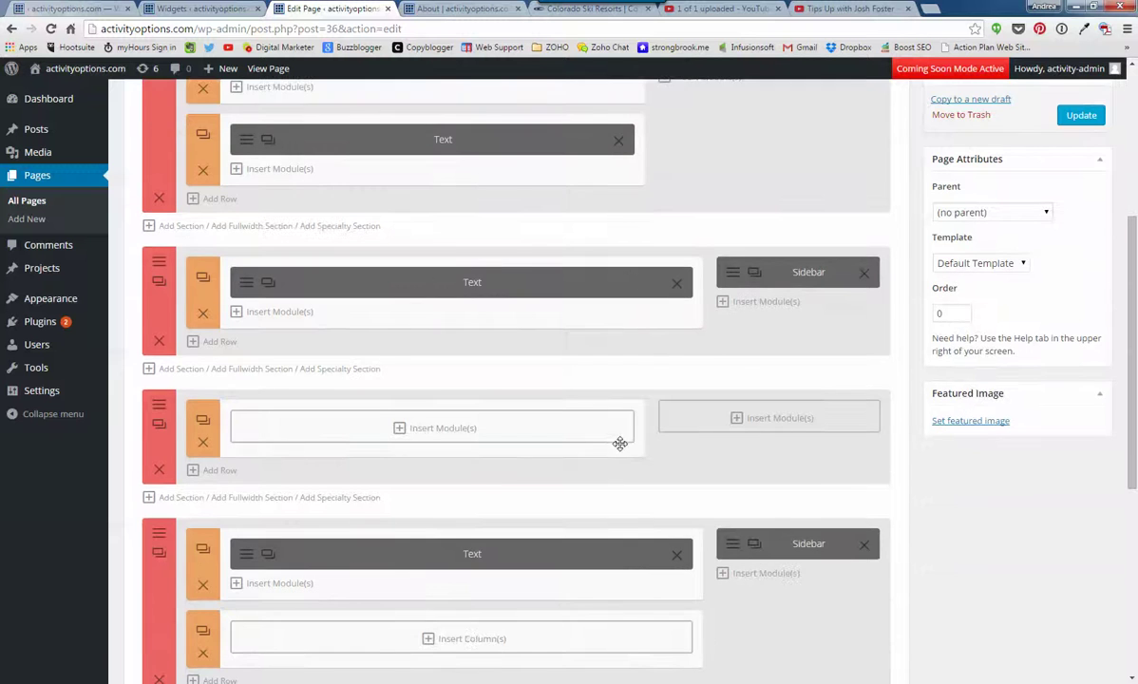
- Copy the light blue background hex #9dcdf2 from the second section's settings
left_click(160, 280)
left_click(440, 374)
left_click_drag(525, 370, 478, 373)
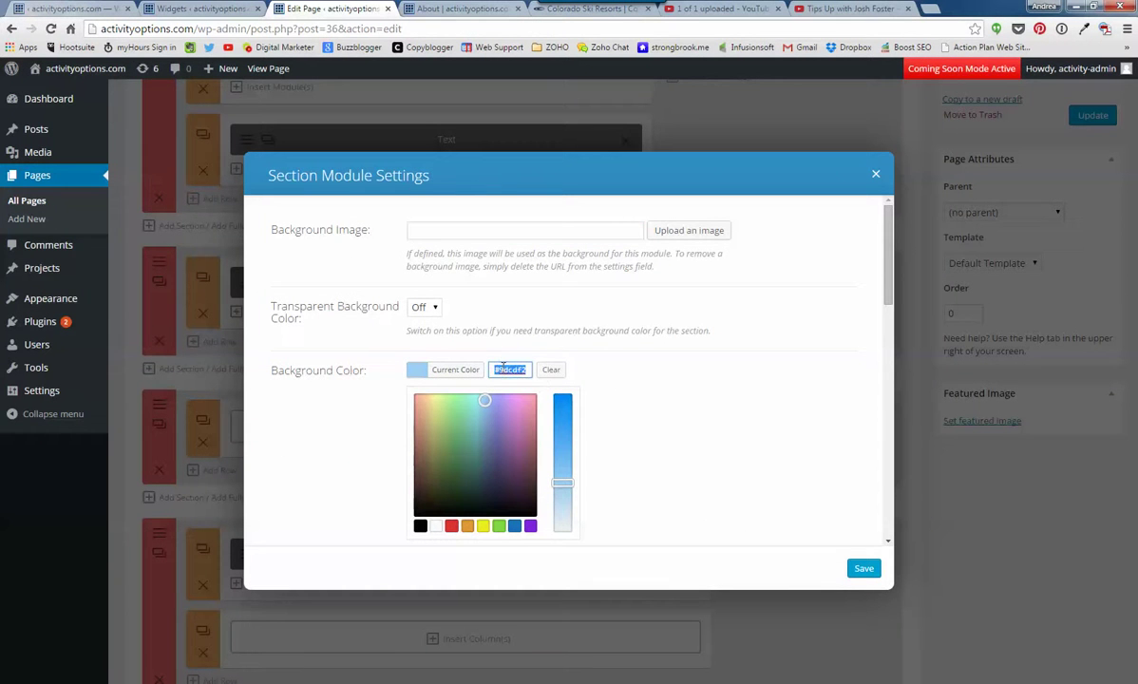
right_click(503, 369)
left_click(537, 157)
left_click(875, 177)
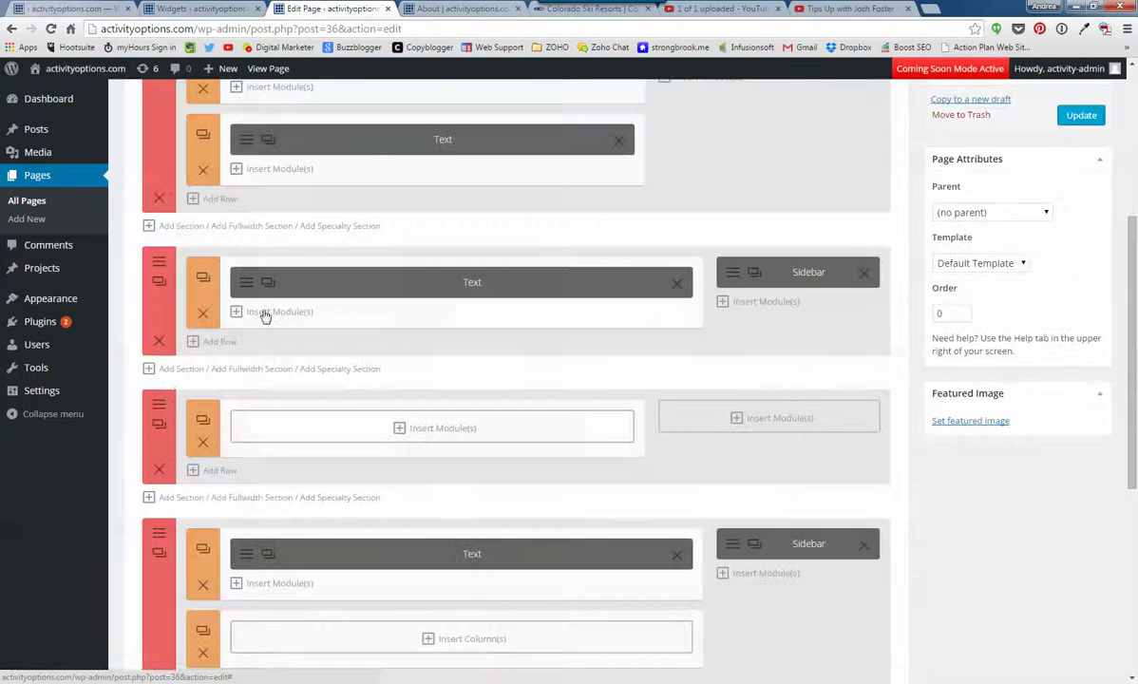
- Try pasting it over the new section's white background, then close without saving
left_click(159, 404)
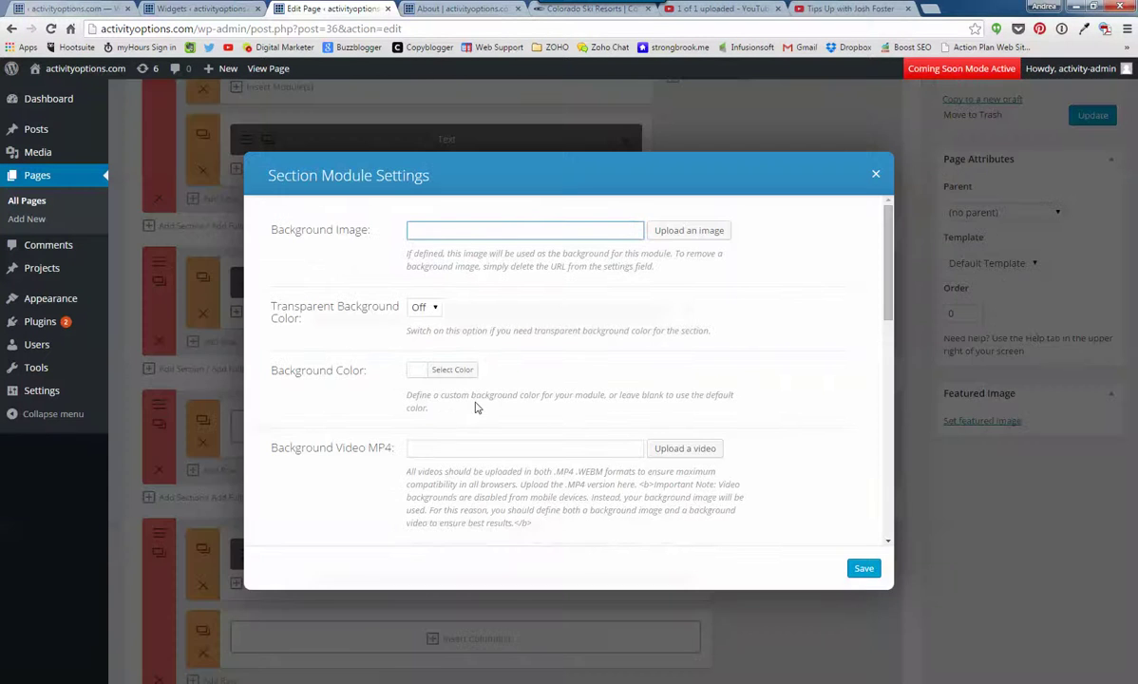
left_click(452, 370)
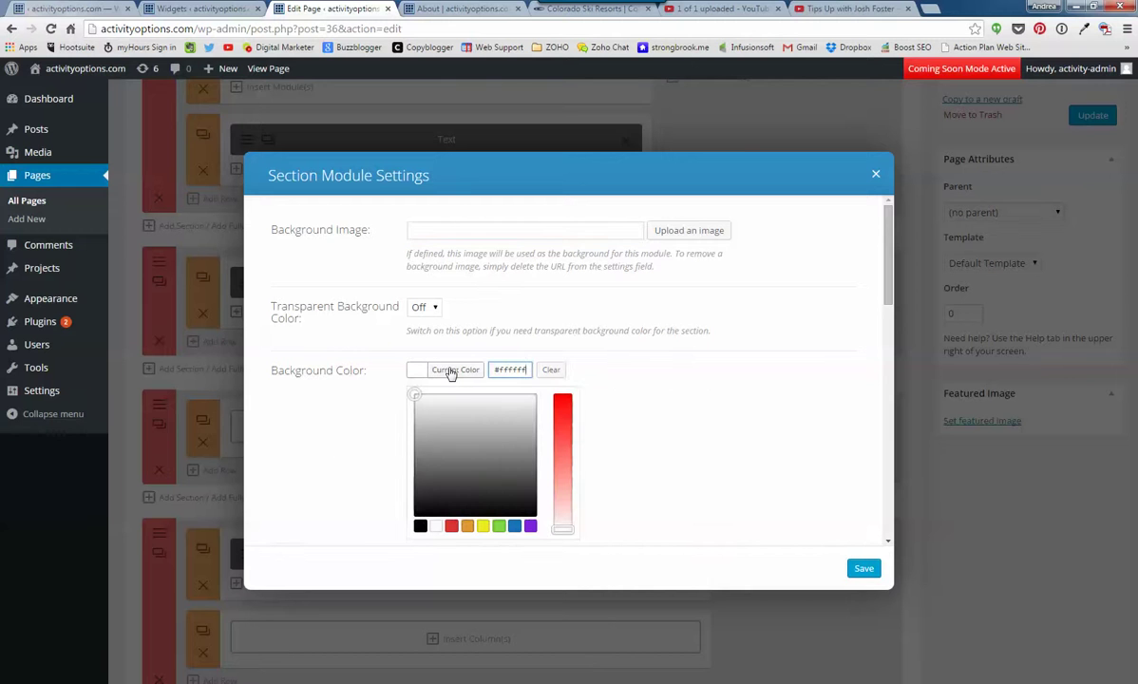
left_click_drag(532, 370, 461, 376)
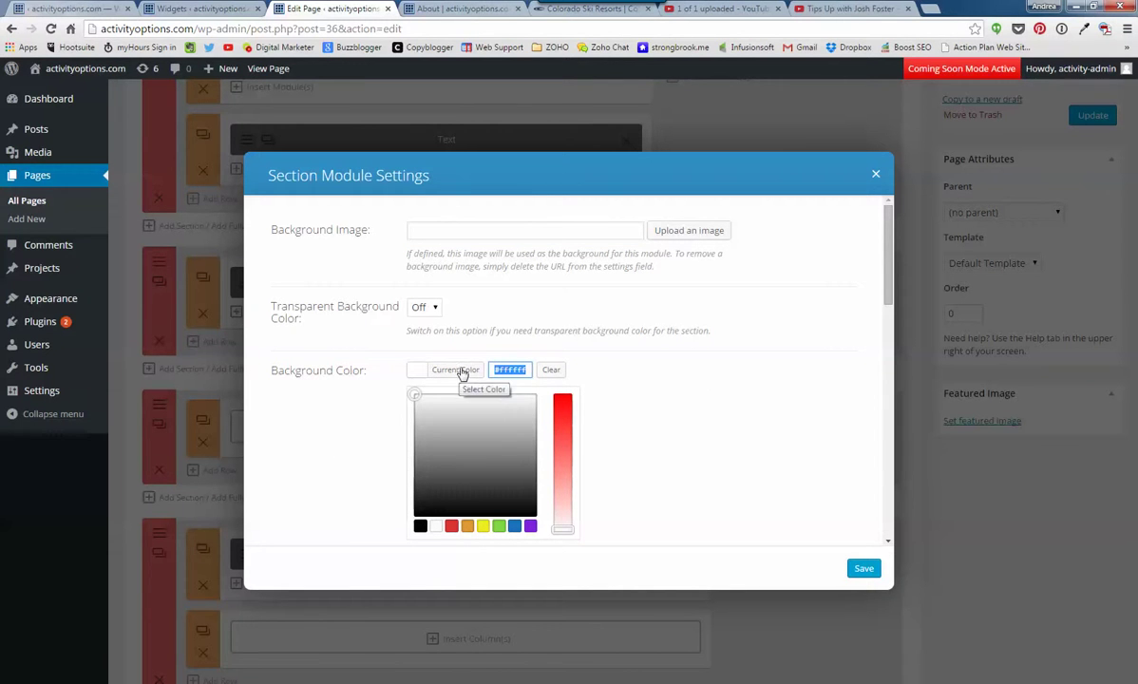
key("Right")
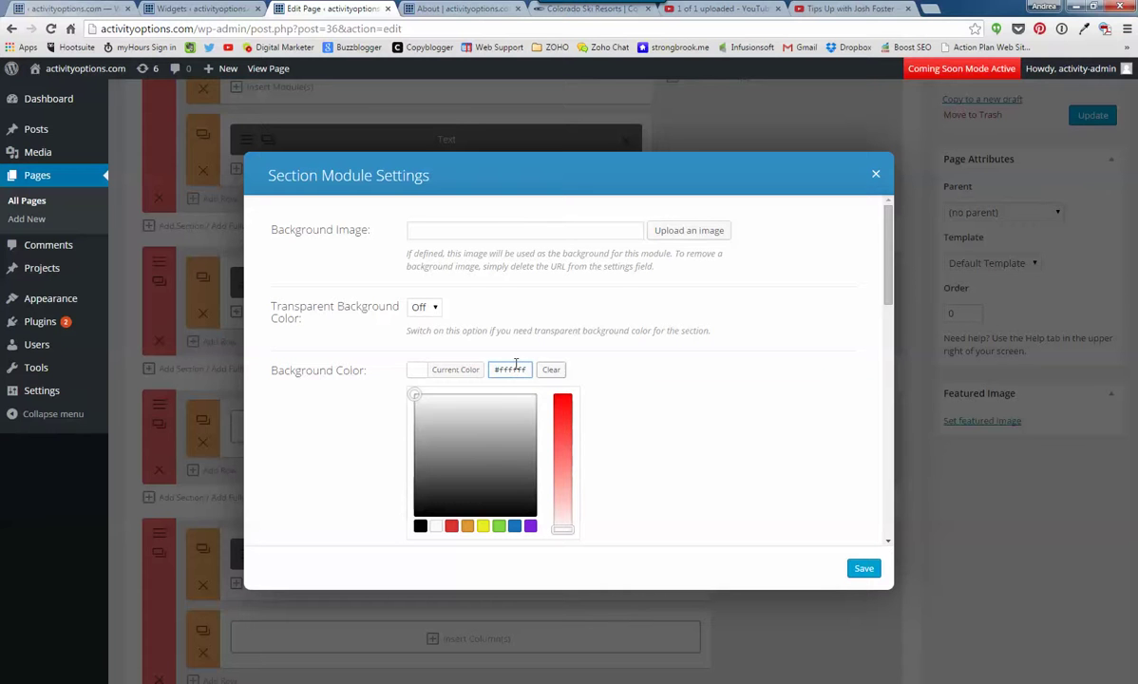
left_click_drag(532, 372, 450, 371)
key("BackSpace")
right_click(519, 367)
left_click(555, 429)
left_click(876, 174)
- Copy #9dcdf2 again from the second section's Background Color
left_click(159, 262)
left_click(440, 370)
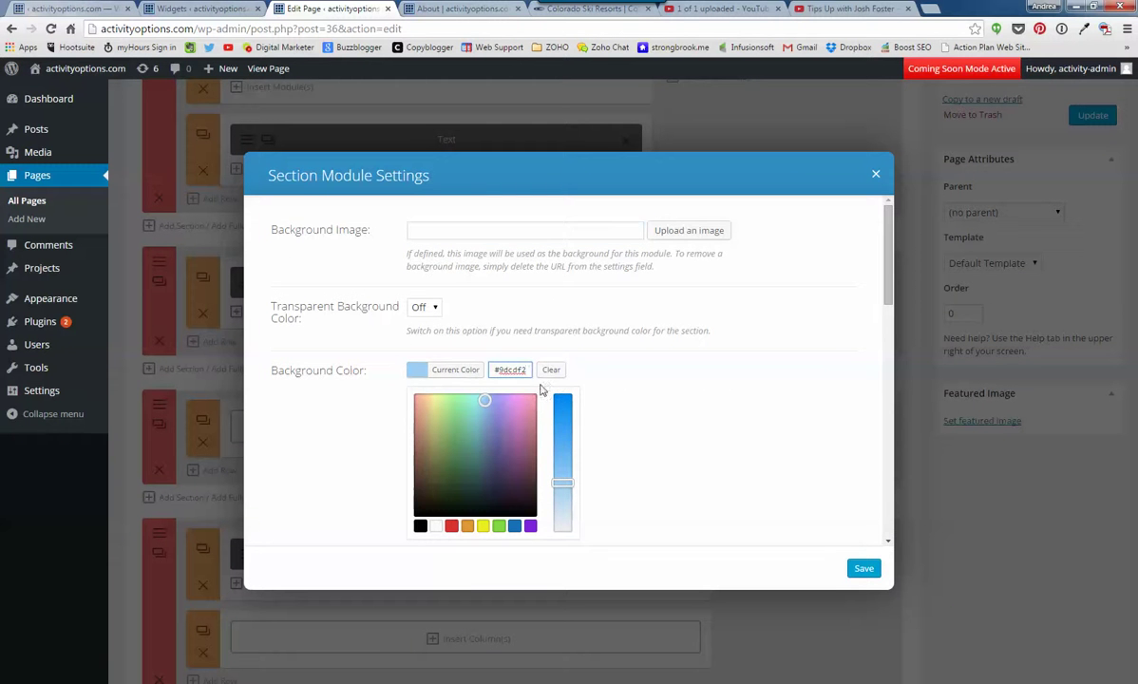
left_click_drag(530, 369, 469, 378)
right_click(505, 368)
left_click(620, 150)
left_click(876, 177)
- Replace the new specialty section's white background with #9dcdf2 and save
left_click(152, 380)
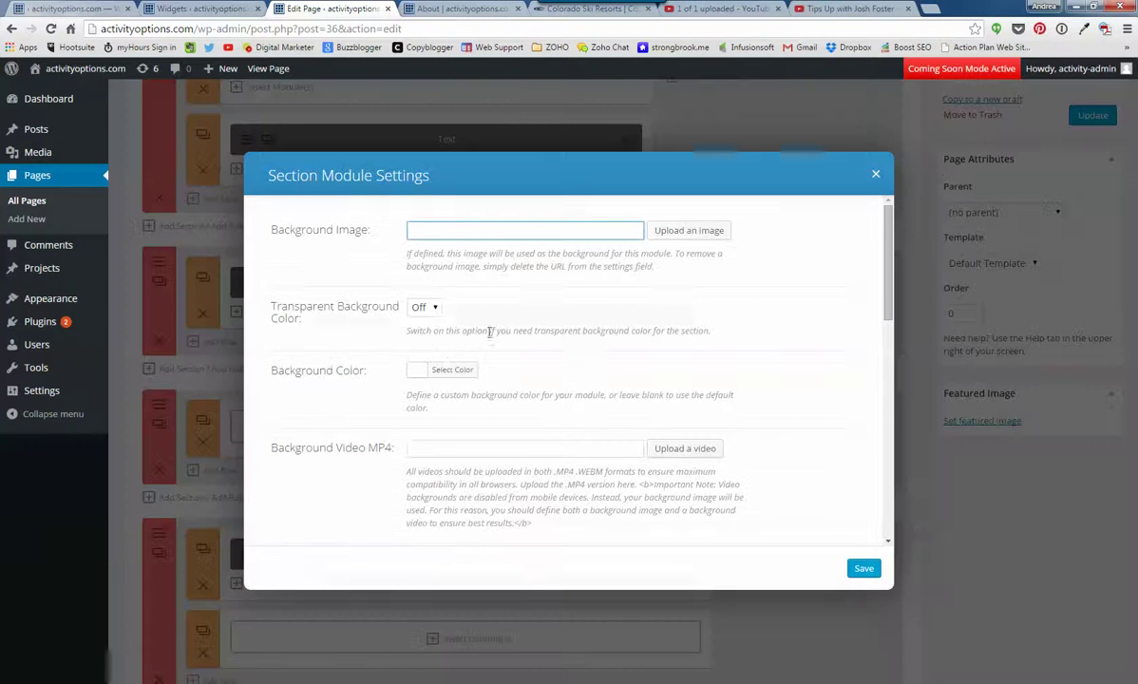
left_click(445, 369)
left_click_drag(522, 370, 475, 376)
key("BackSpace")
right_click(509, 367)
left_click(528, 435)
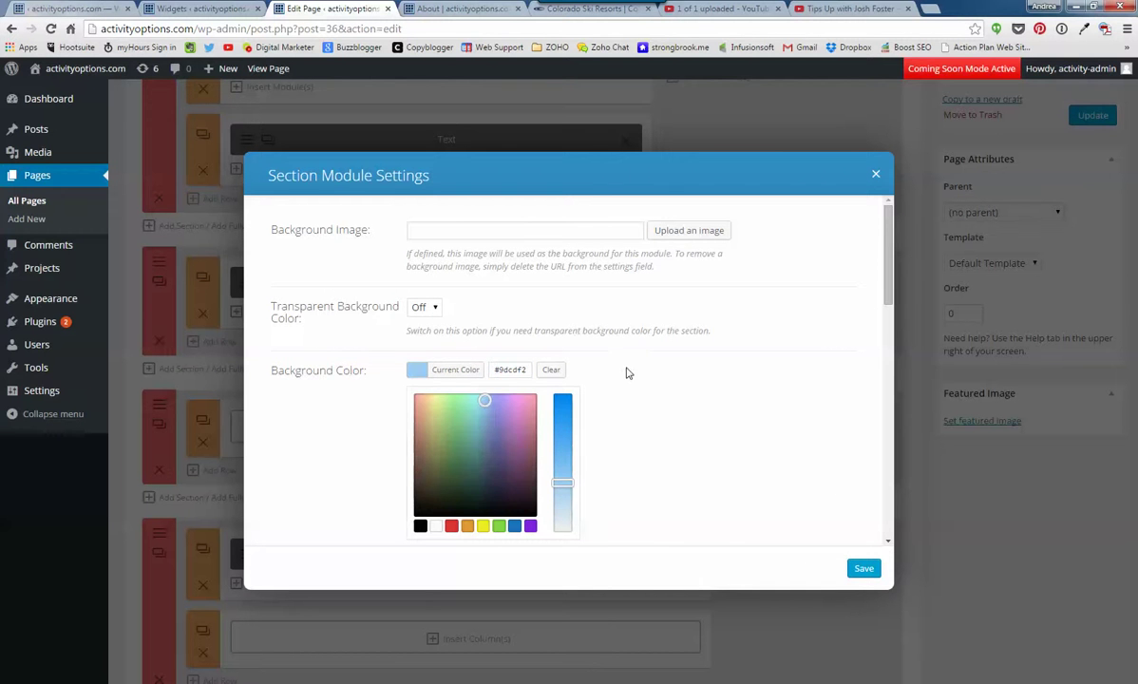
left_click(862, 569)
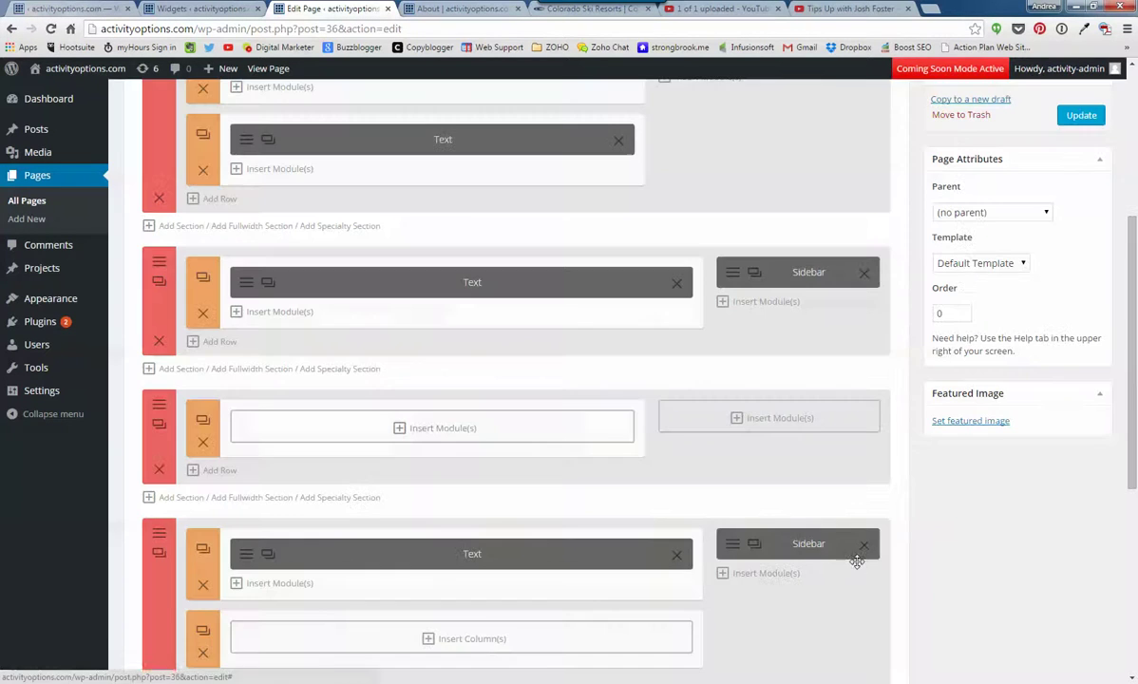
- Drag the Text and Sidebar modules into the light blue specialty section, then view the live About page
left_click(419, 428)
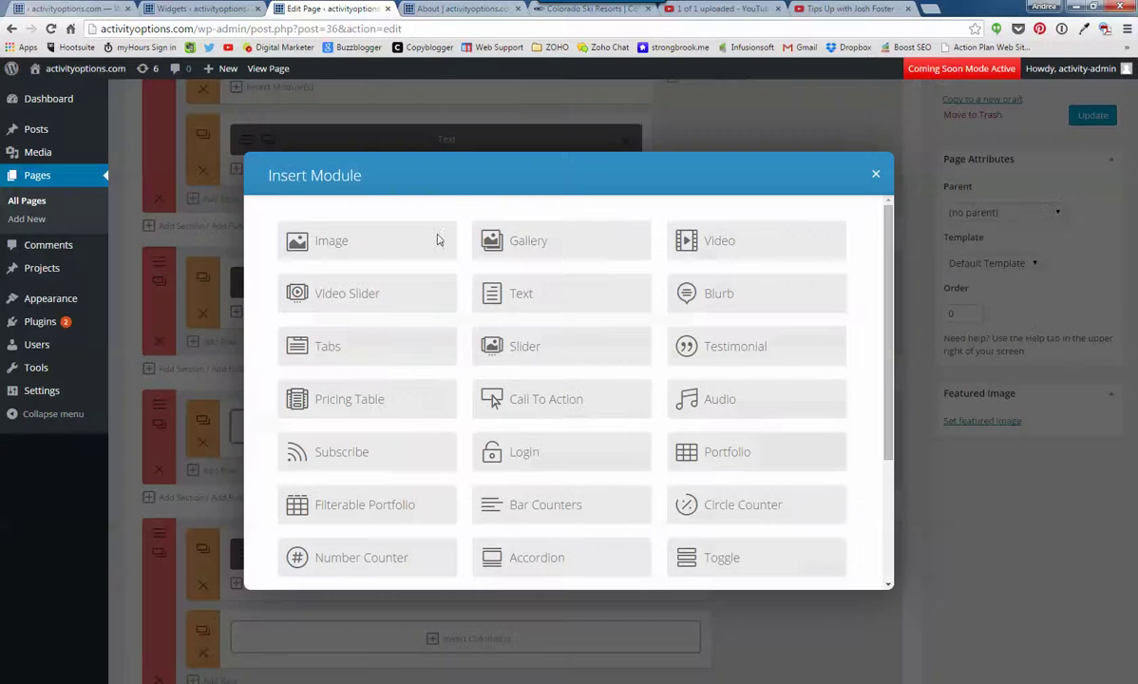
left_click(877, 174)
left_click_drag(475, 281, 490, 415)
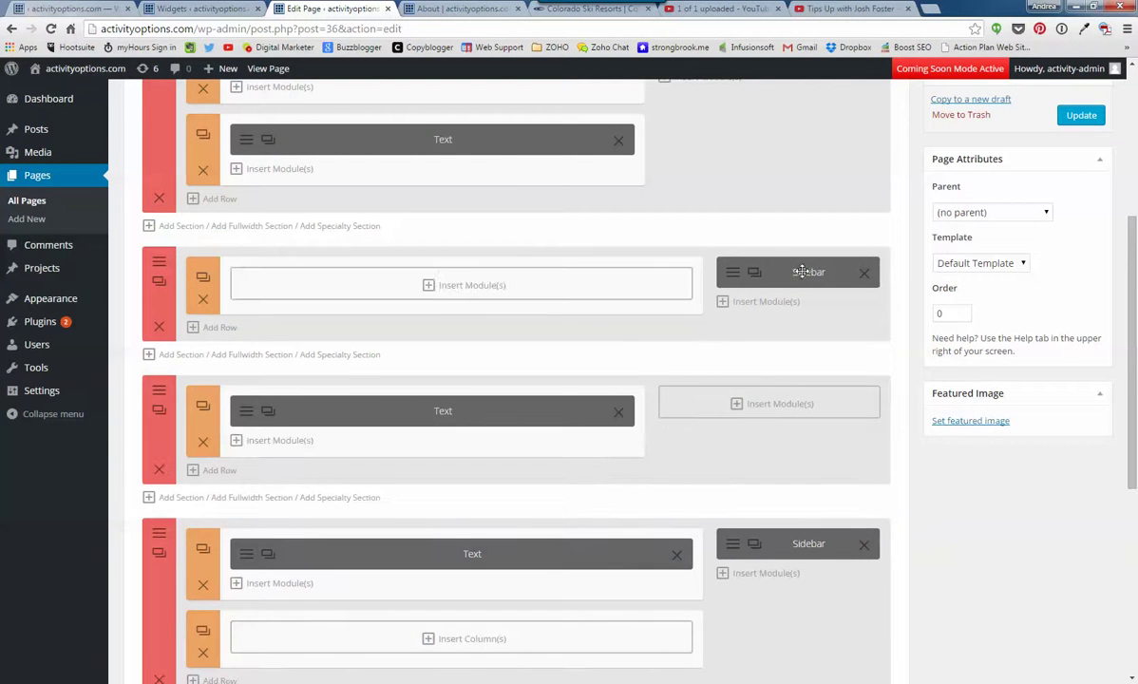
left_click_drag(800, 271, 764, 404)
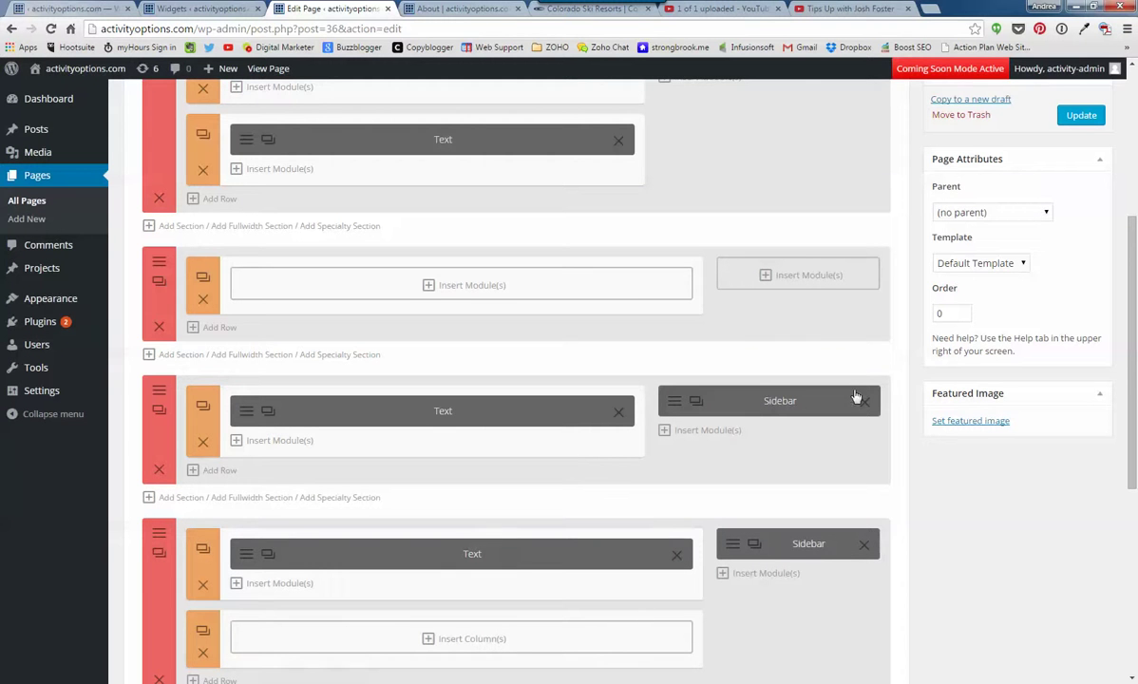
left_click(434, 9)
scroll(518, 416, "down", 3)
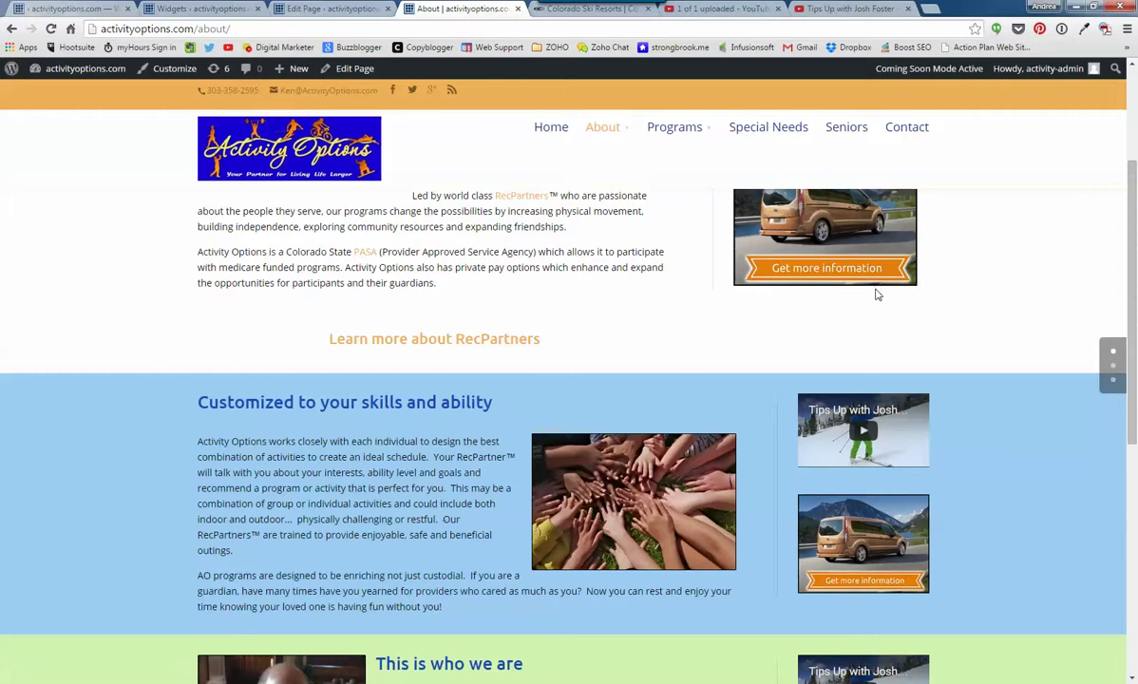
- Delete the emptied old section, update the About page and reload the live page
left_click(330, 9)
left_click(159, 326)
left_click(1080, 116)
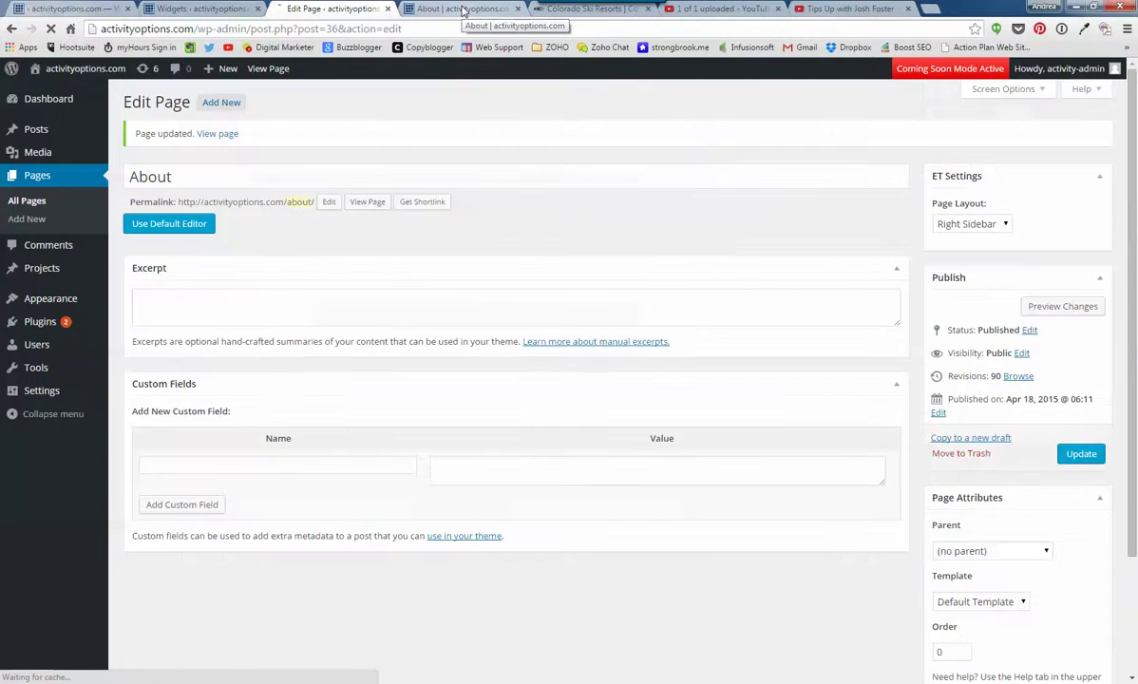
left_click(463, 10)
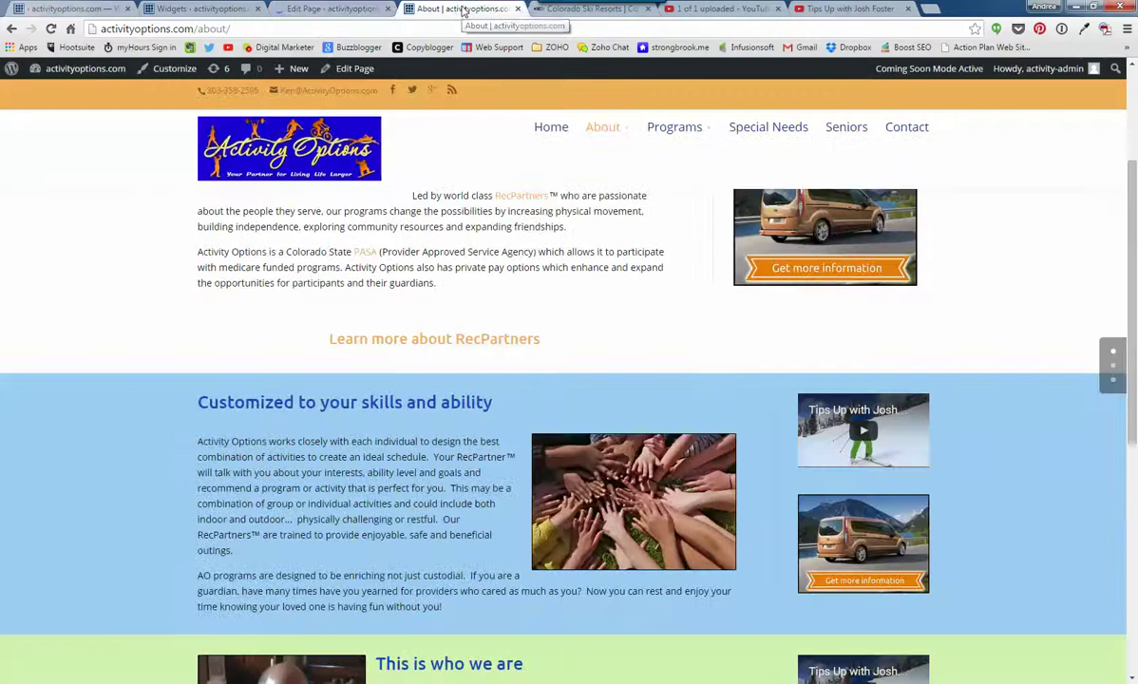
left_click(52, 29)
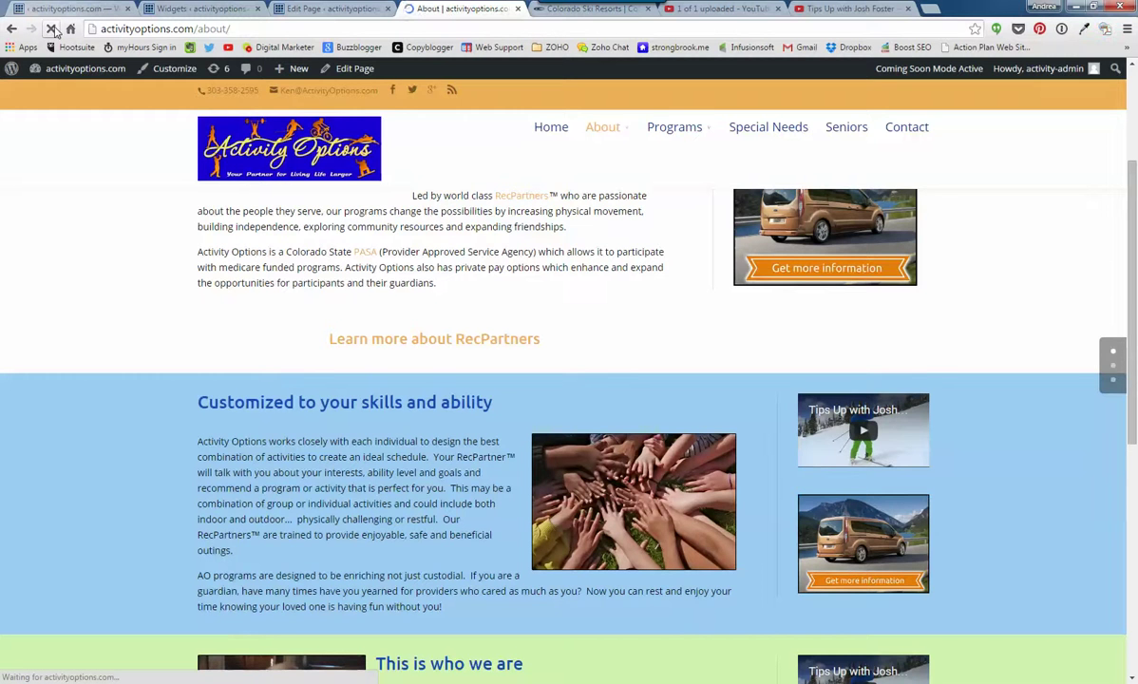